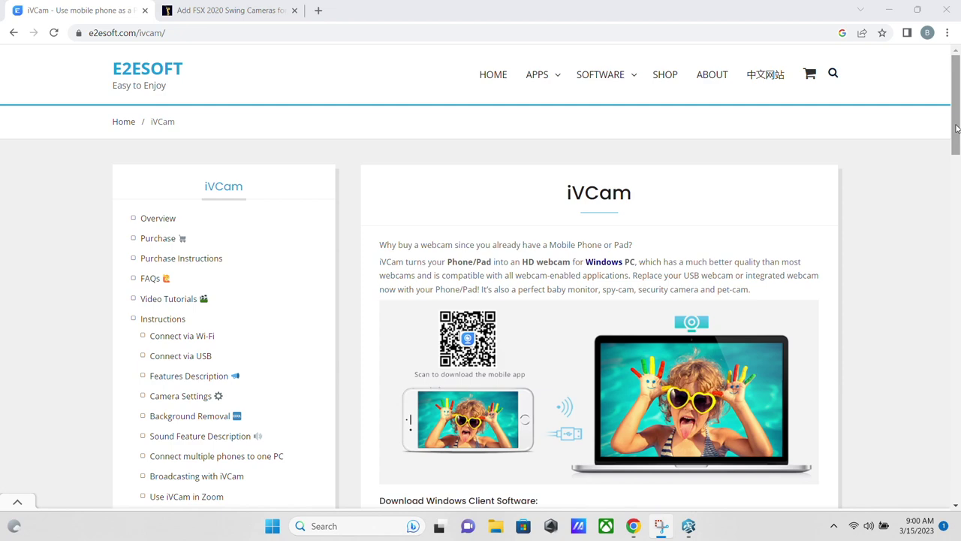
# Find the Windows client downloads on the iVCam page and minimize the browser
pyautogui.moveTo(957, 128); pyautogui.dragTo(956, 193)
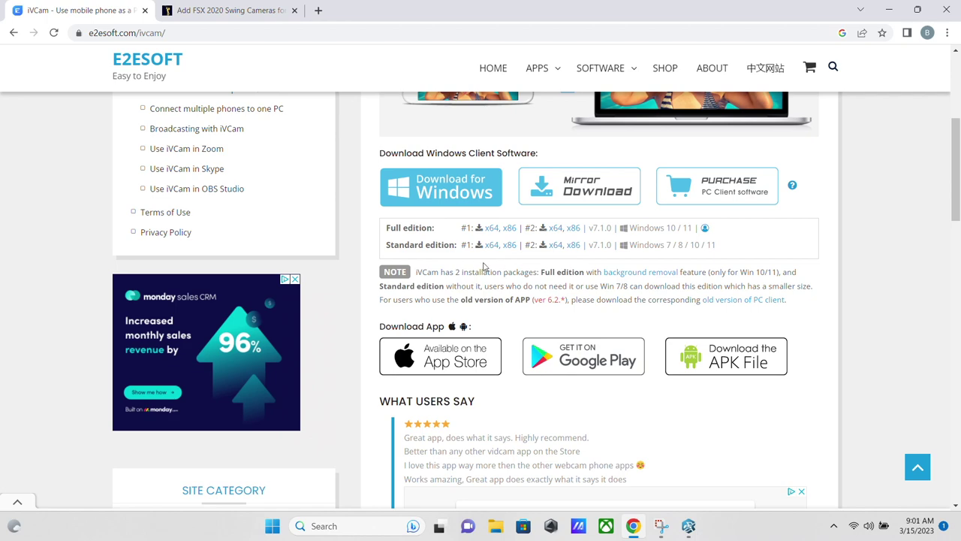
pyautogui.click(888, 9)
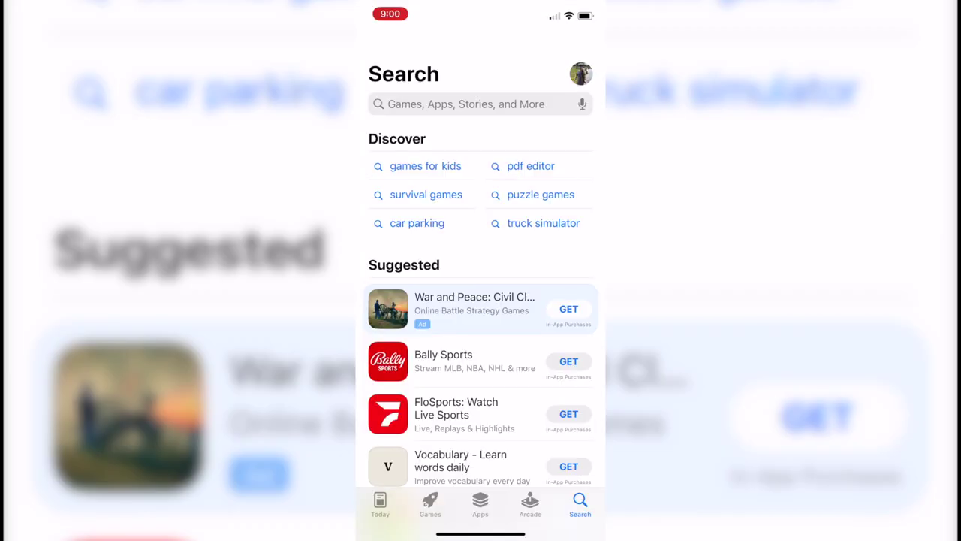
# Search the phone's App Store for "ivcam"
pyautogui.click(466, 103)
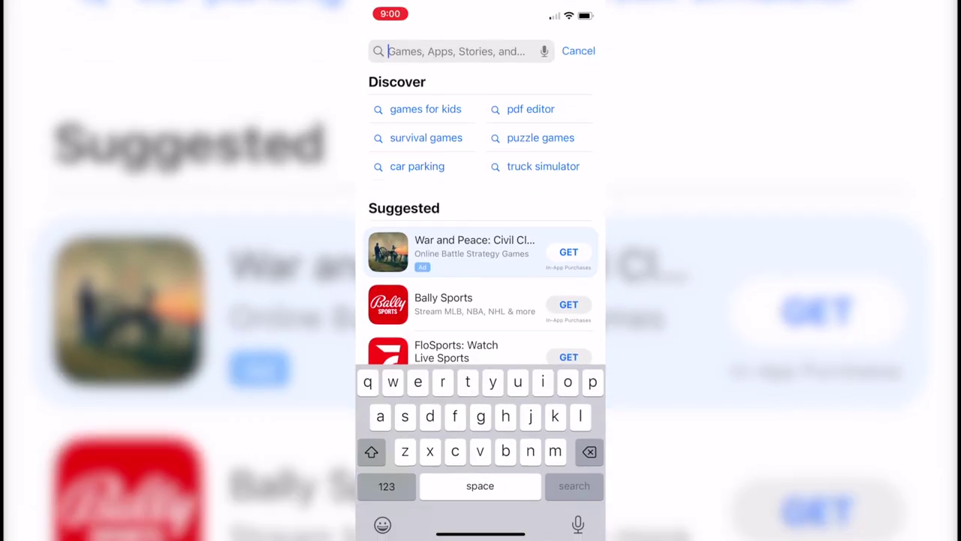
pyautogui.write('ivcam')
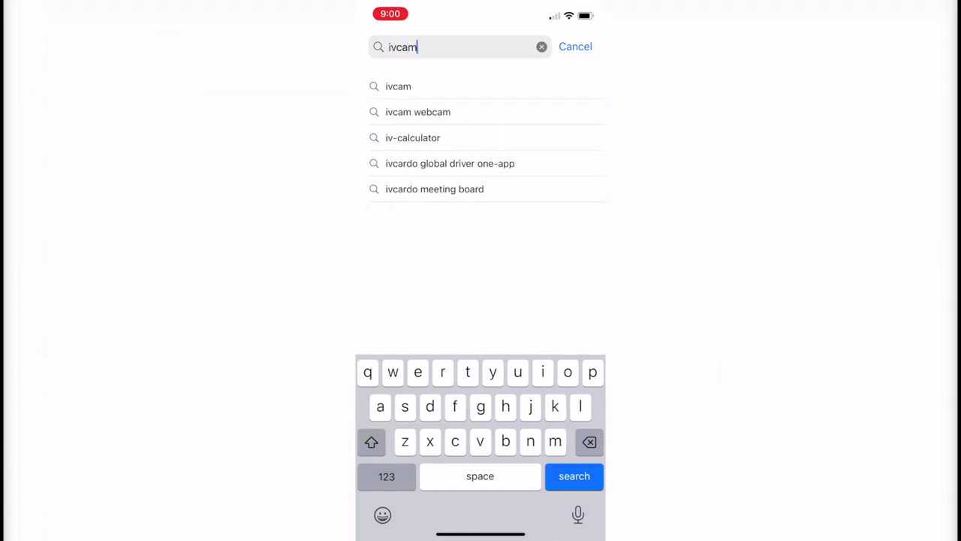
pyautogui.press('Return')
pyautogui.click(450, 100)
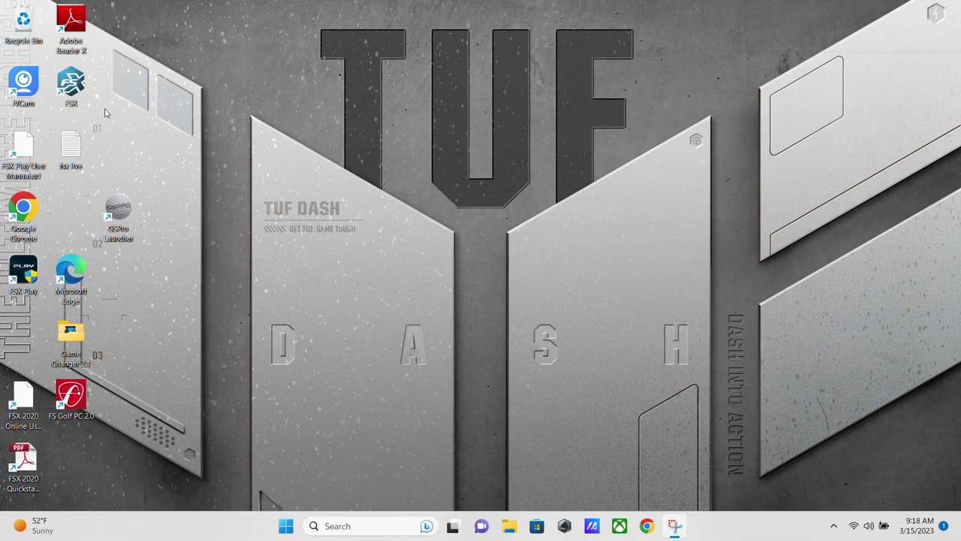
# Launch iVCam on the PC and open its settings
pyautogui.doubleClick(23, 78)
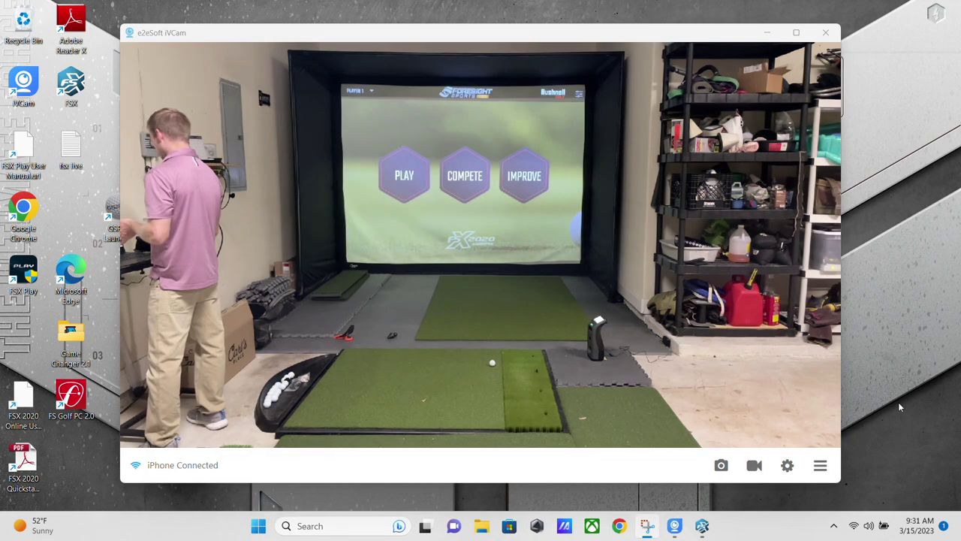
pyautogui.click(820, 465)
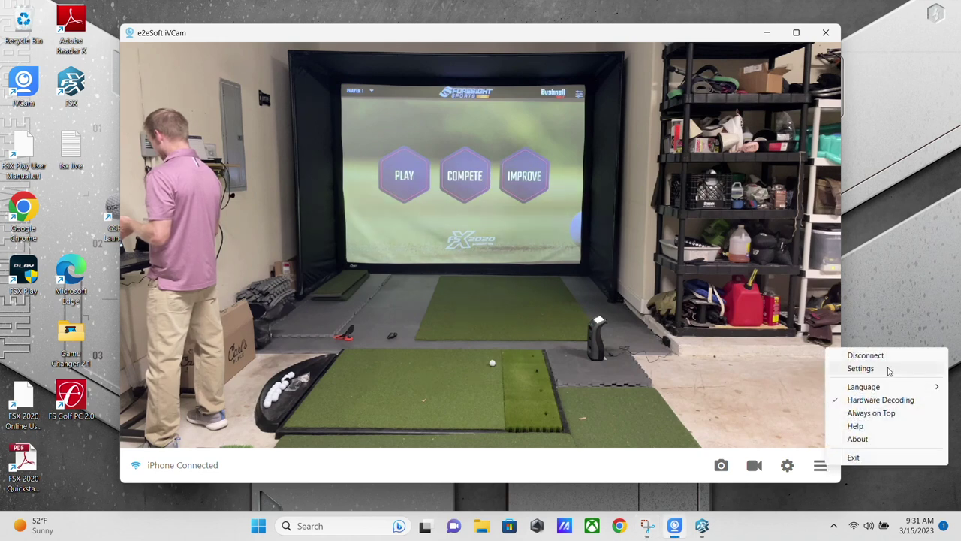
pyautogui.click(860, 368)
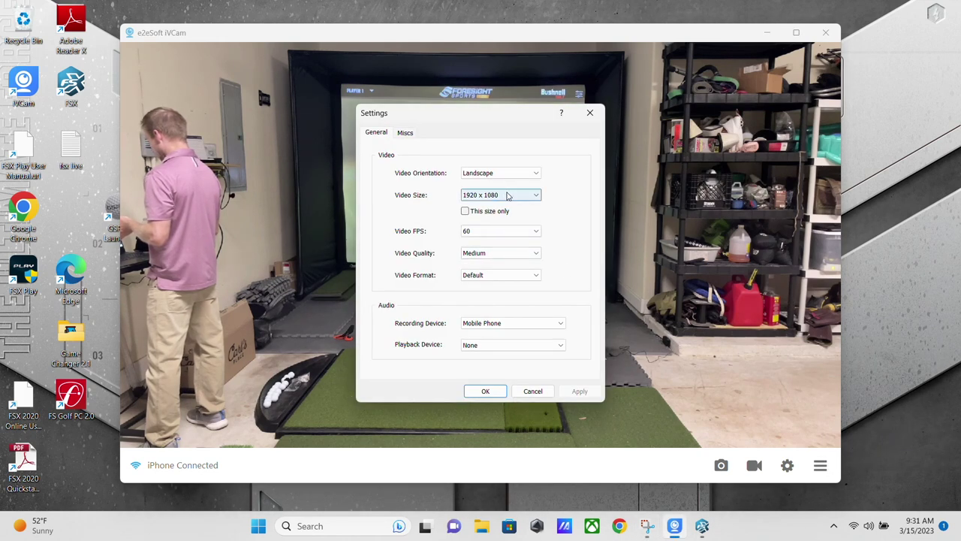
# Review the available video orientation and video size choices in the general settings
pyautogui.click(523, 175)
pyautogui.click(522, 181)
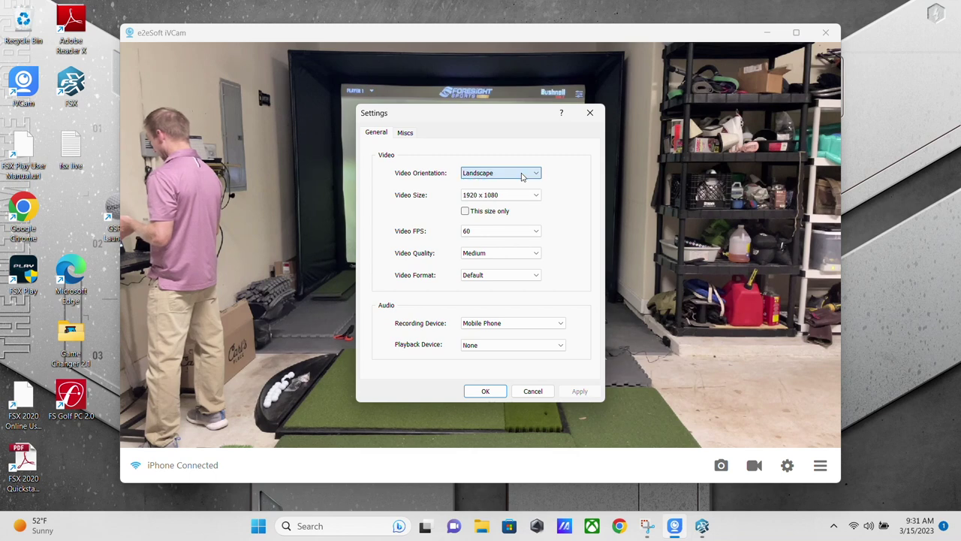
pyautogui.click(522, 197)
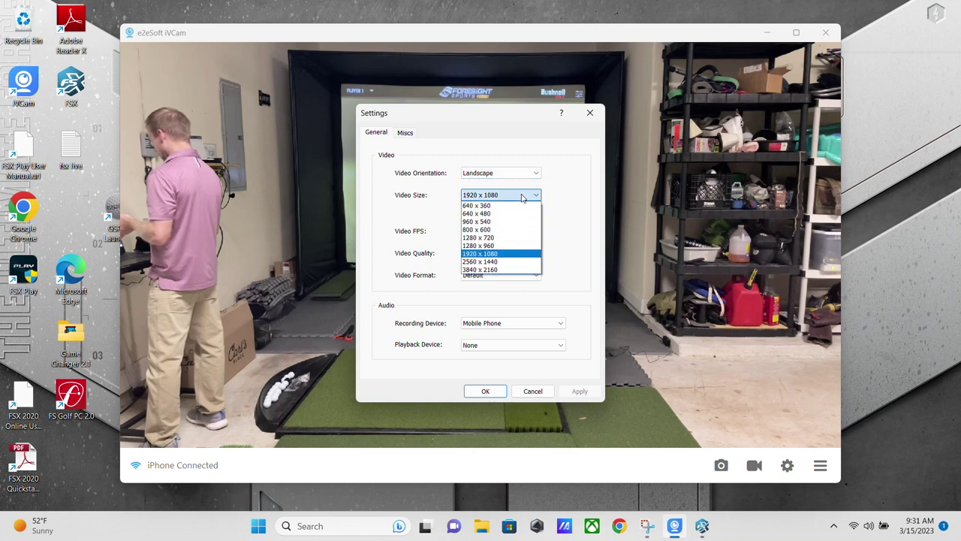
pyautogui.click(524, 196)
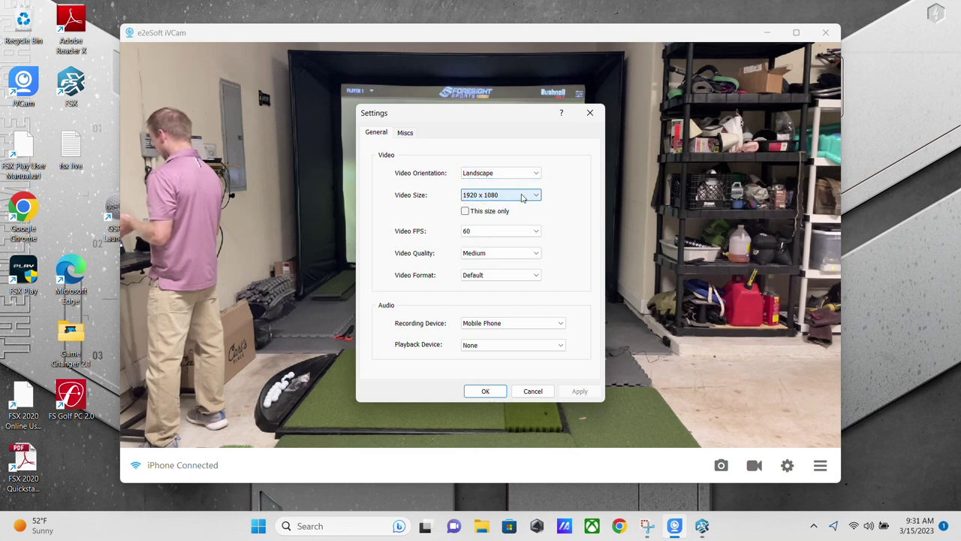
# Set the video FPS to 60 and the video size to 1920 x 1080, and apply the settings
pyautogui.click(495, 236)
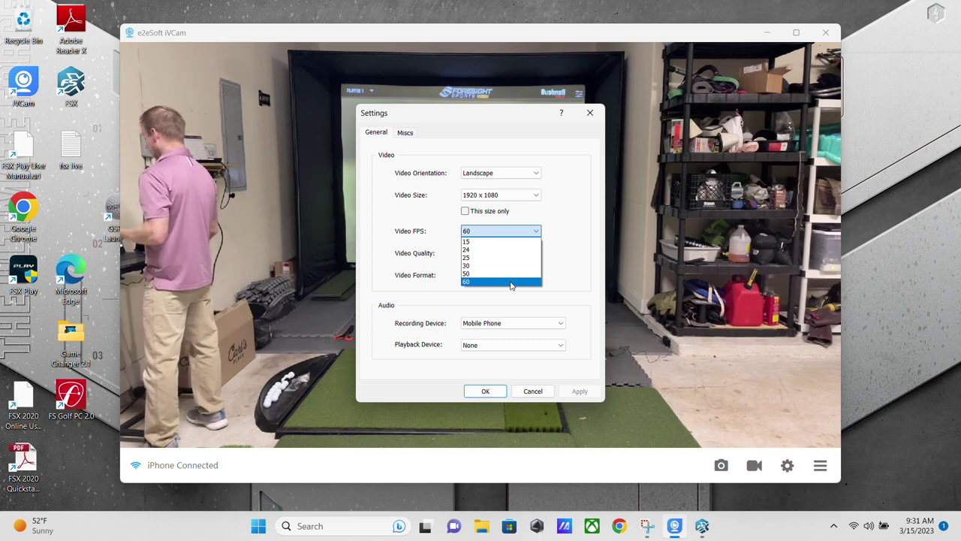
pyautogui.click(510, 282)
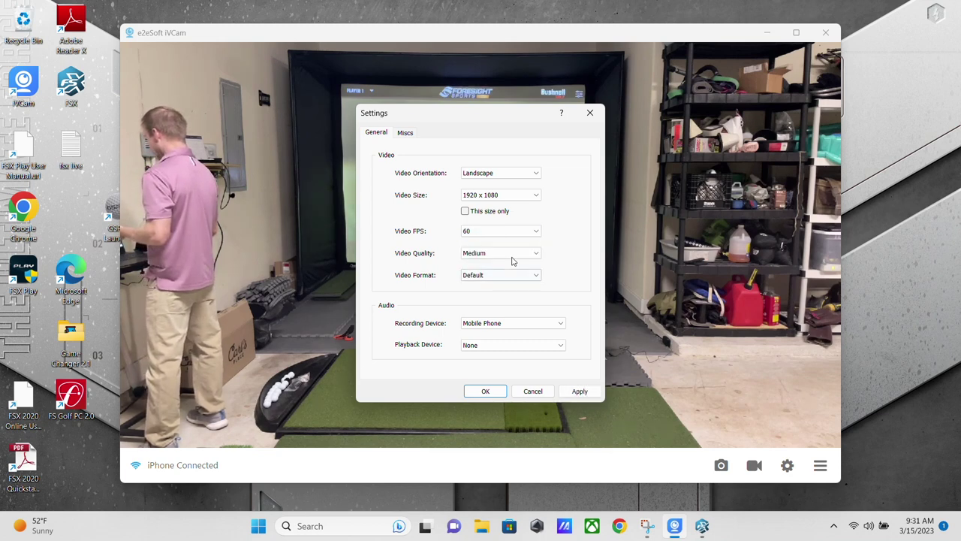
pyautogui.click(522, 196)
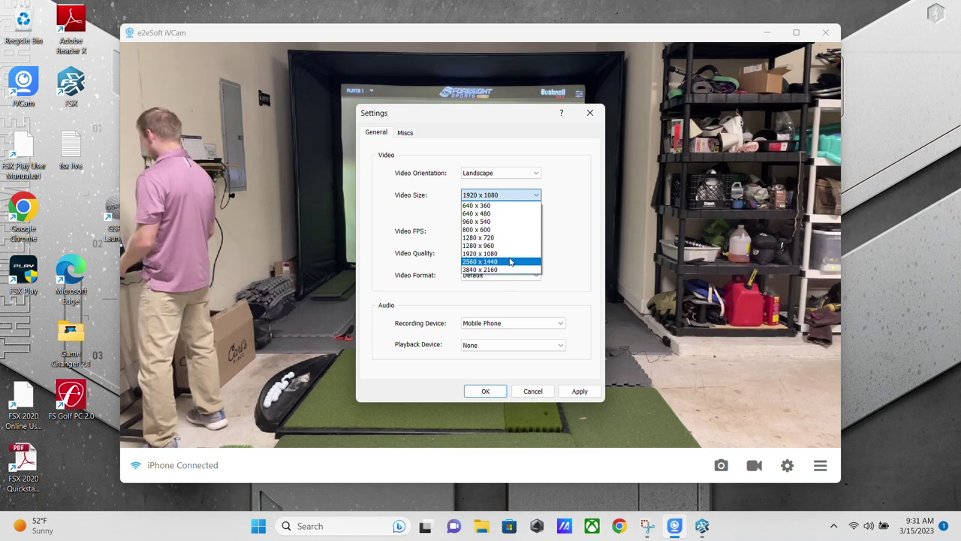
pyautogui.click(507, 253)
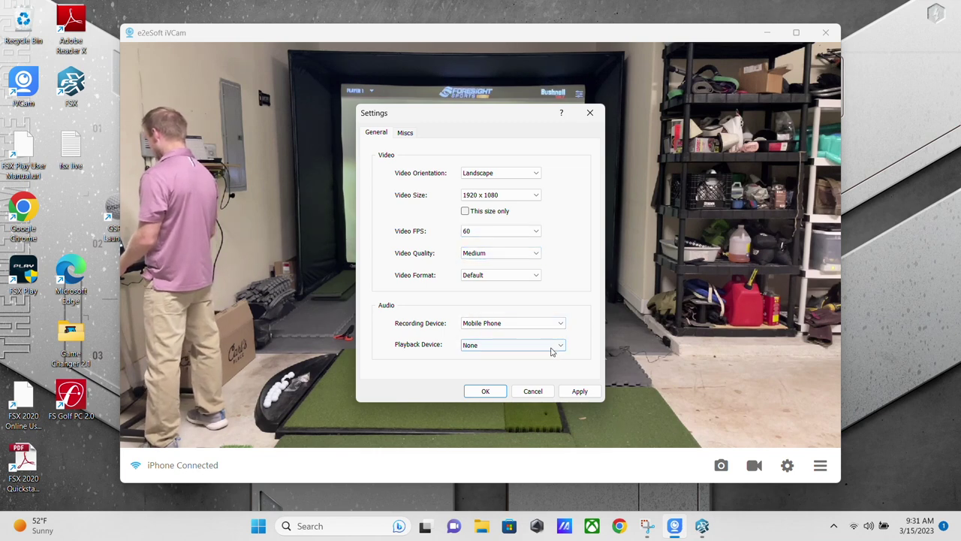
pyautogui.click(579, 391)
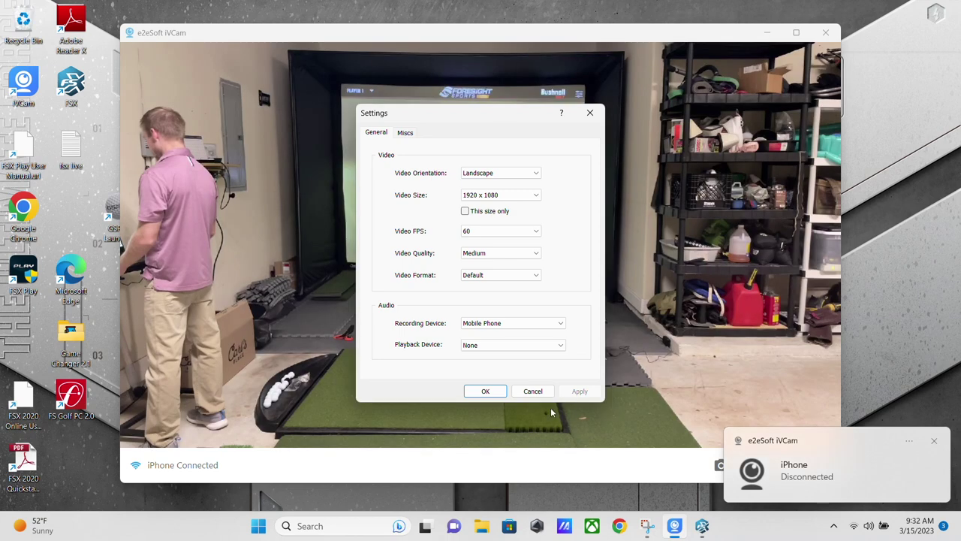
pyautogui.click(485, 392)
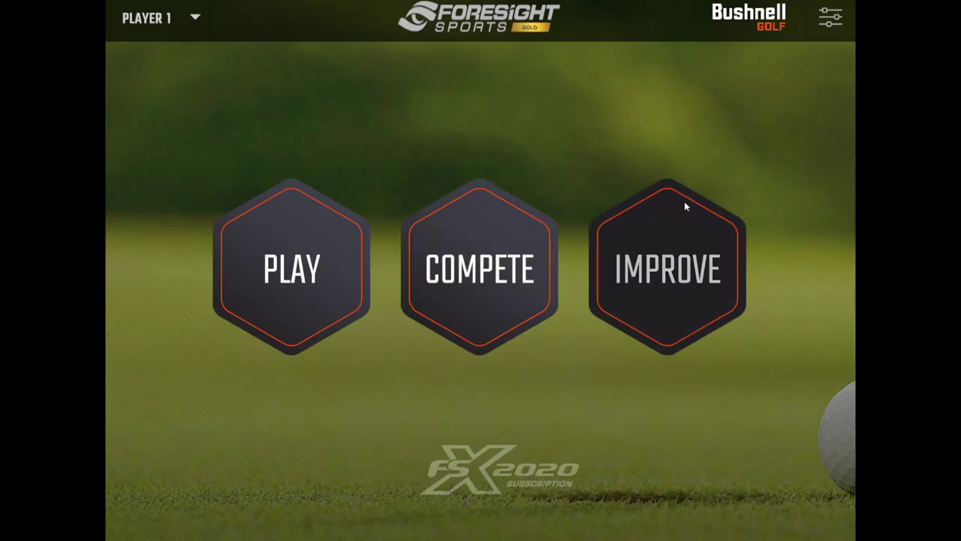
# In FSX 2020's swing cam settings, select e2eSoft iVCam as the source for Camera 1
pyautogui.click(830, 18)
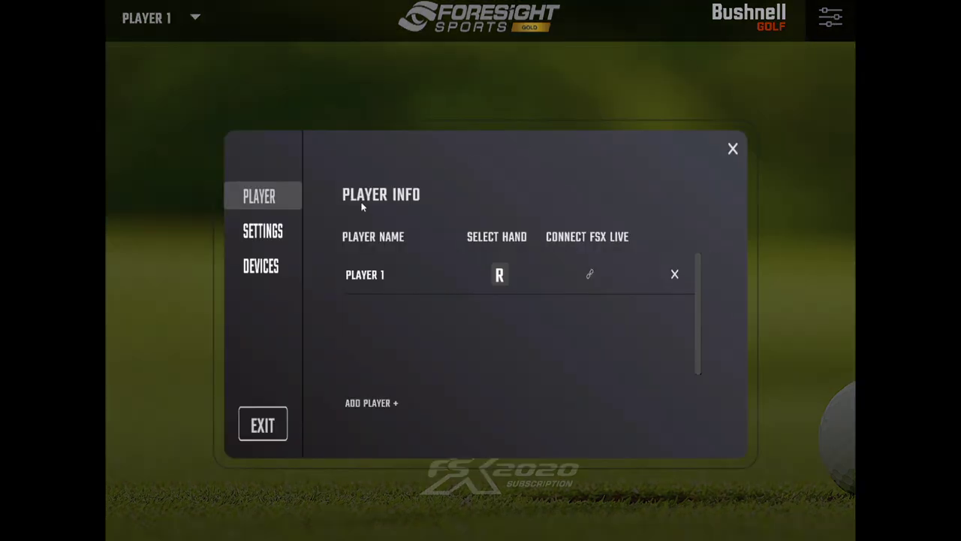
pyautogui.click(270, 232)
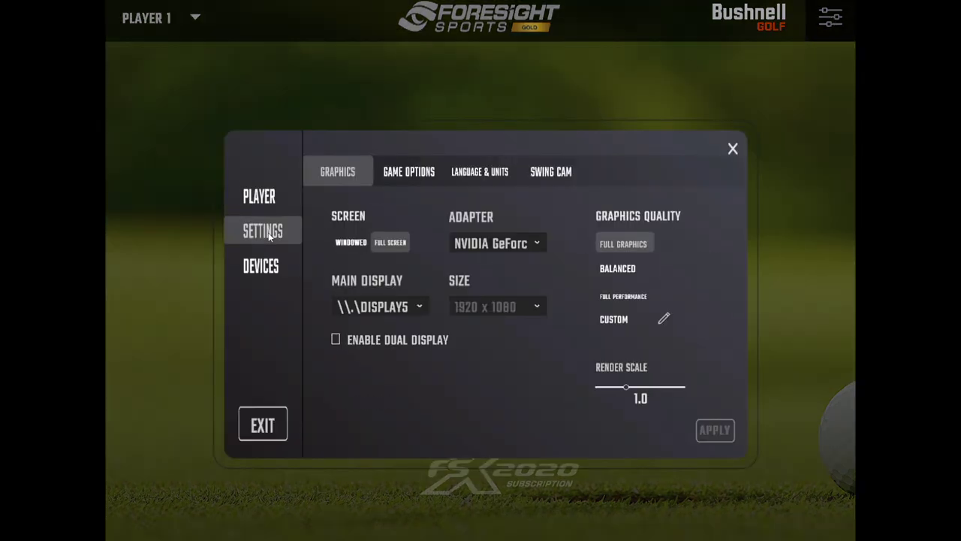
pyautogui.click(561, 175)
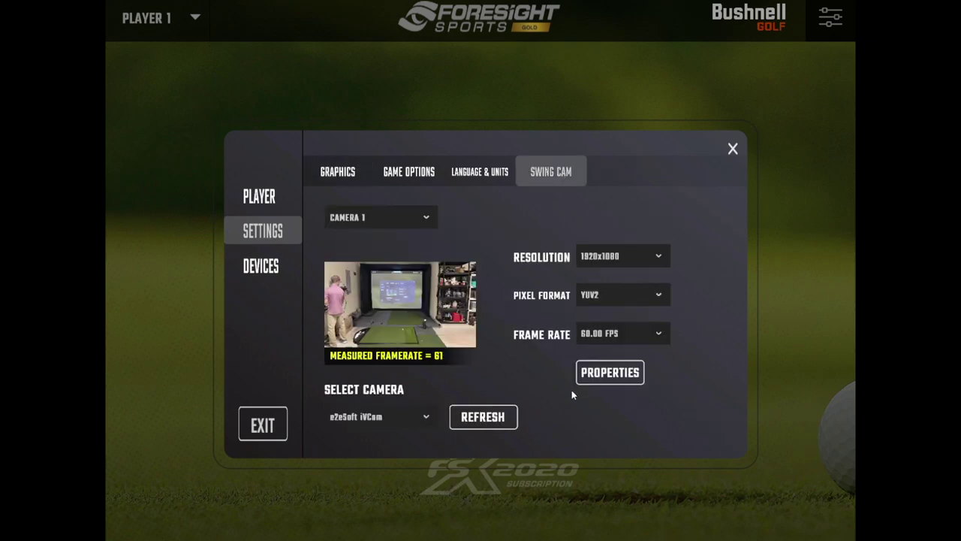
pyautogui.click(426, 416)
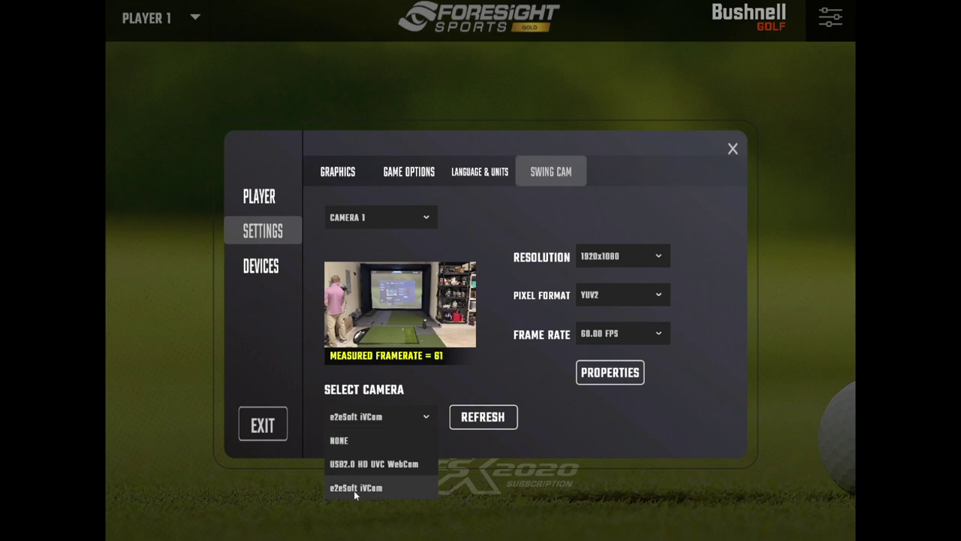
pyautogui.click(373, 493)
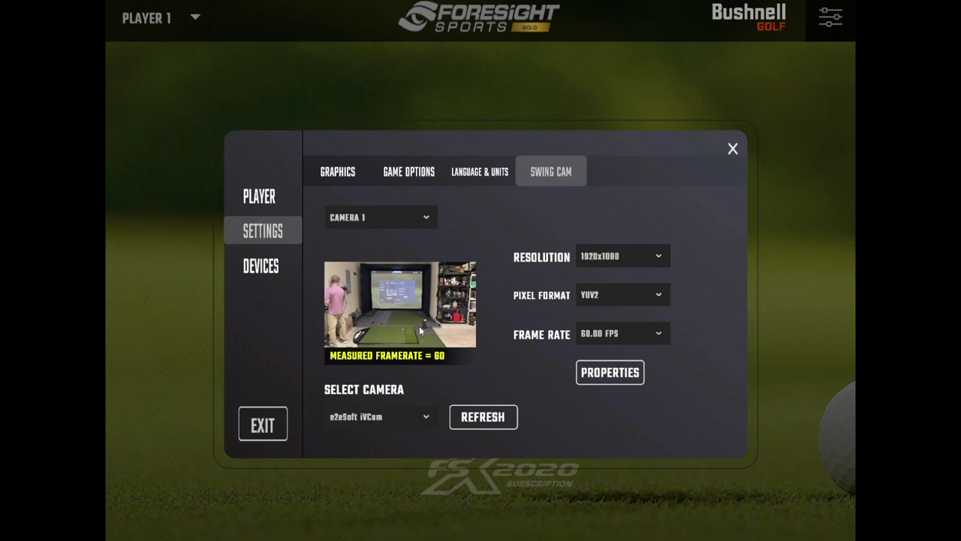
# Connect Player 1 to its FSX Live account in the player info and close the settings window
pyautogui.click(253, 197)
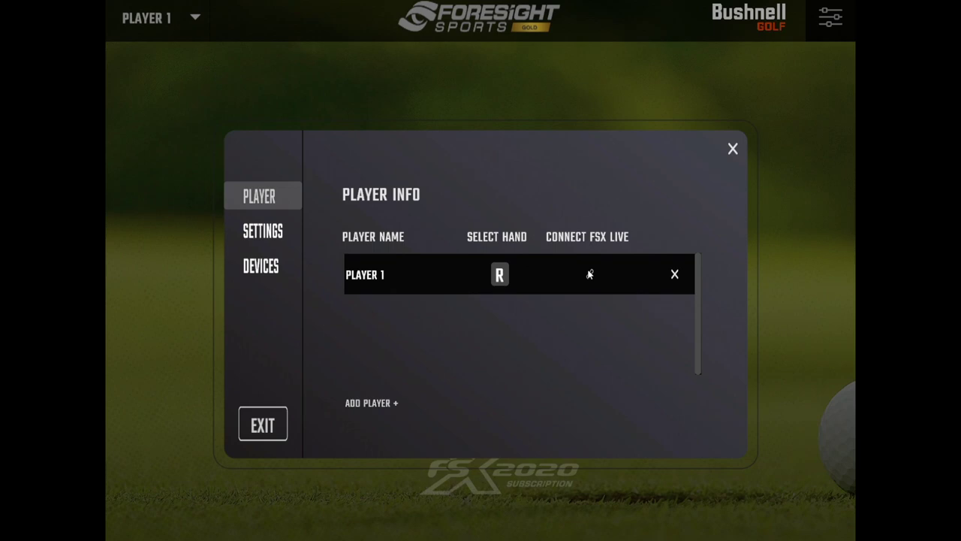
pyautogui.click(589, 275)
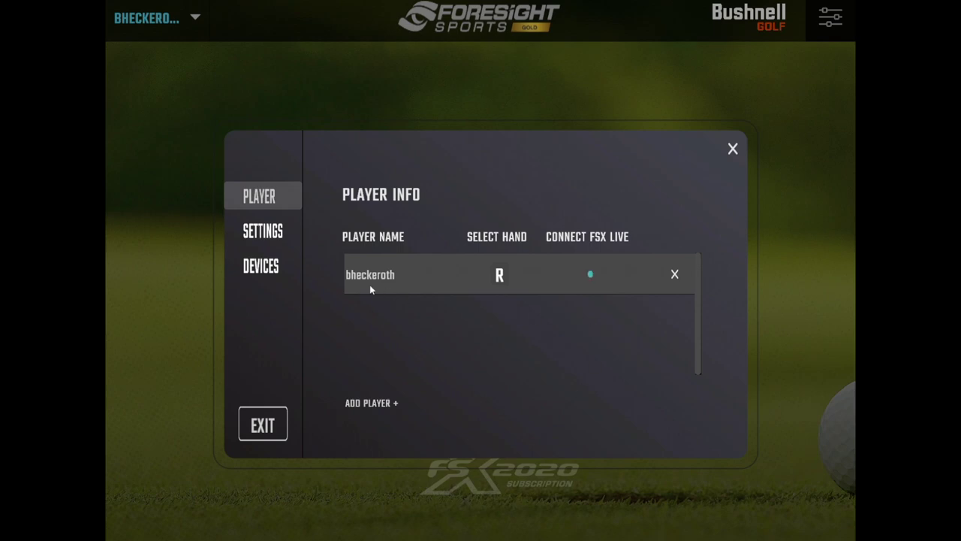
pyautogui.click(732, 149)
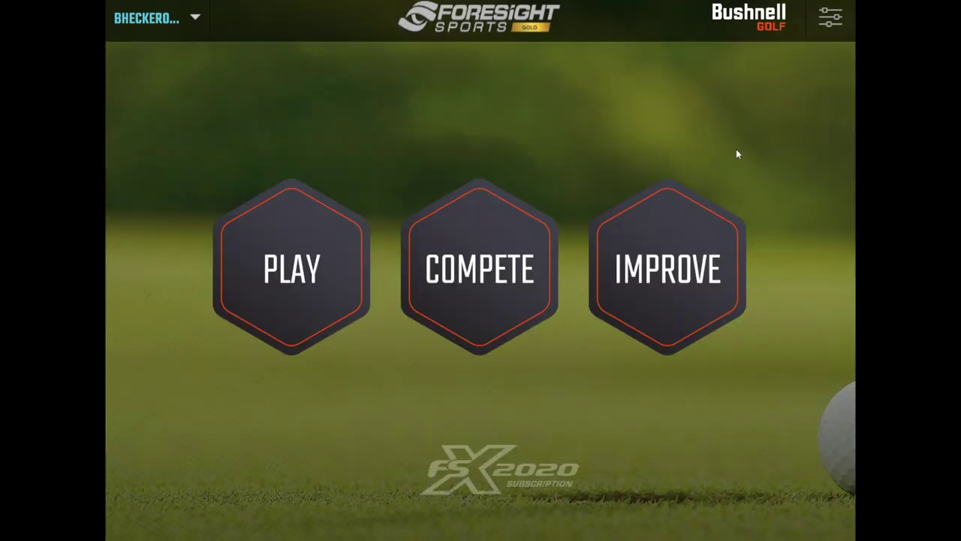
# Start an Improve session on the Foresight Range with the conditions as shown
pyautogui.click(698, 270)
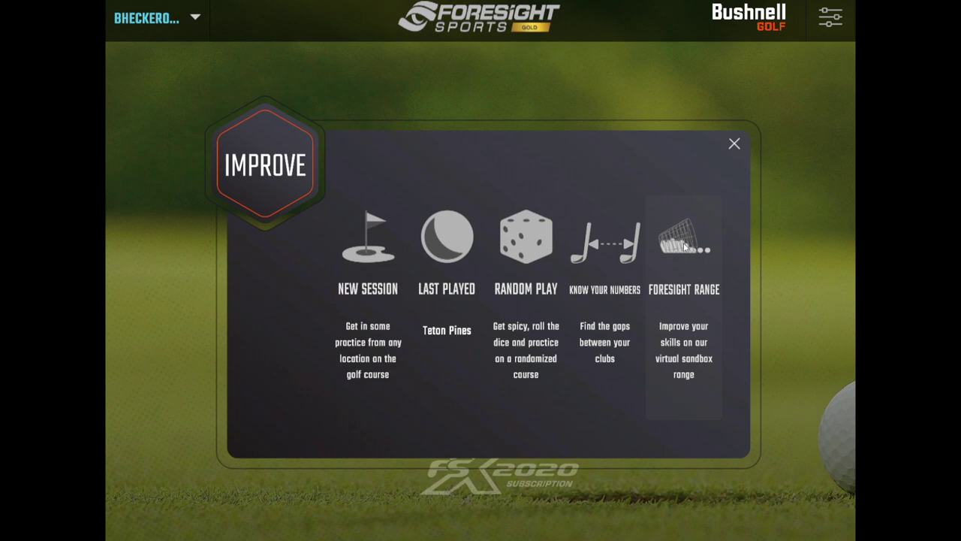
pyautogui.click(685, 242)
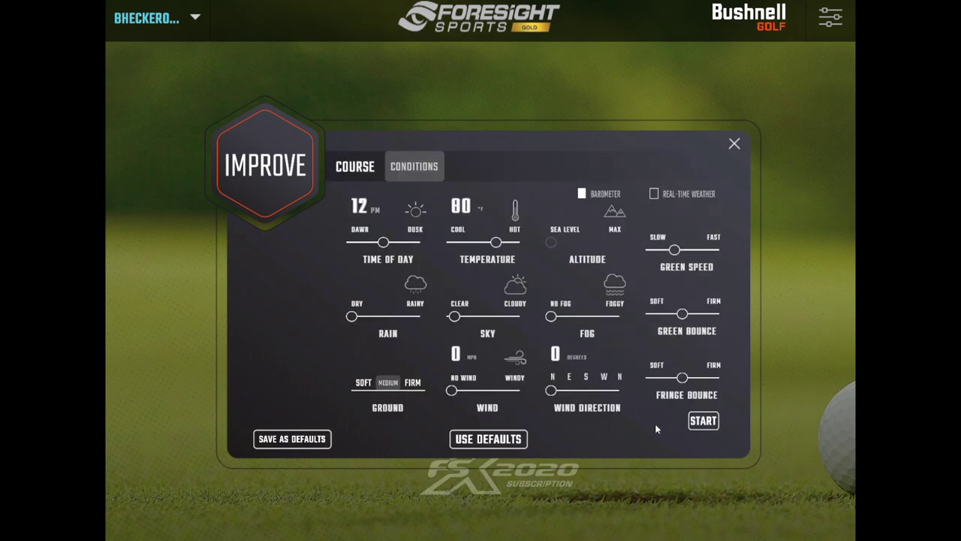
pyautogui.click(703, 421)
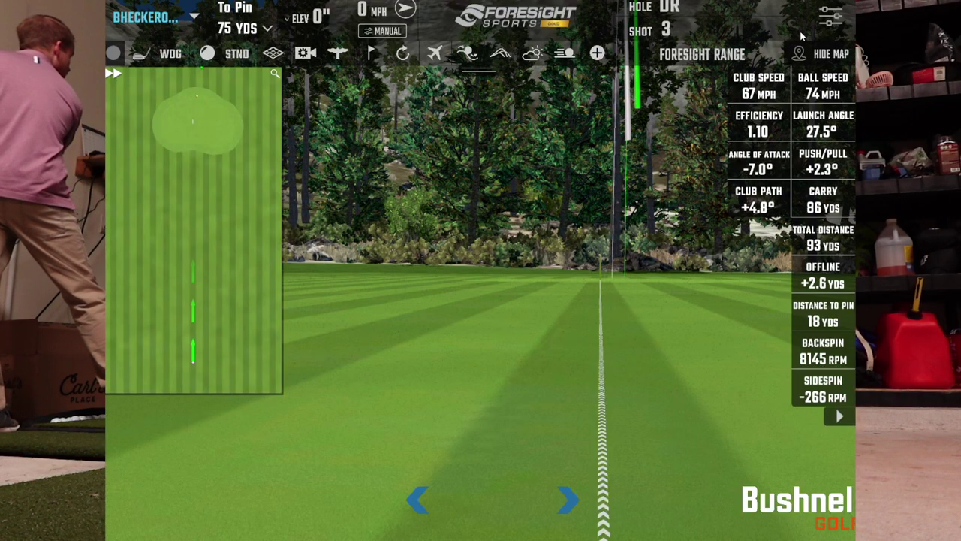
# Open the in-session game options and review the duration choices for showing video after a shot
pyautogui.click(829, 16)
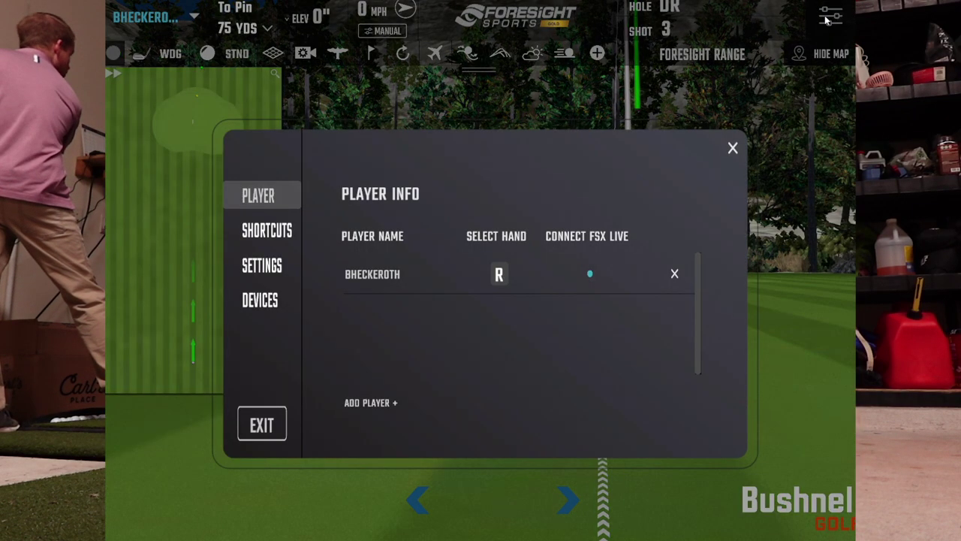
pyautogui.click(259, 267)
pyautogui.click(408, 172)
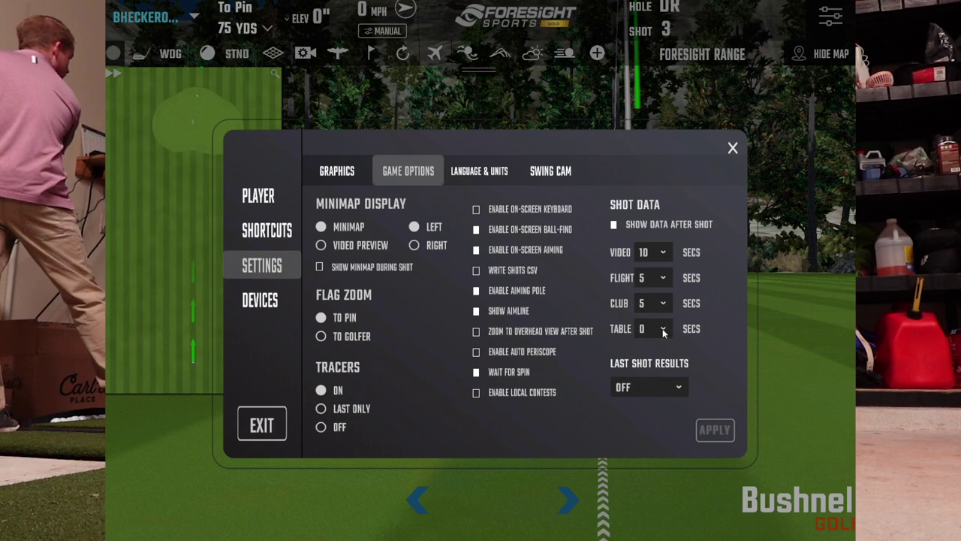
pyautogui.click(666, 251)
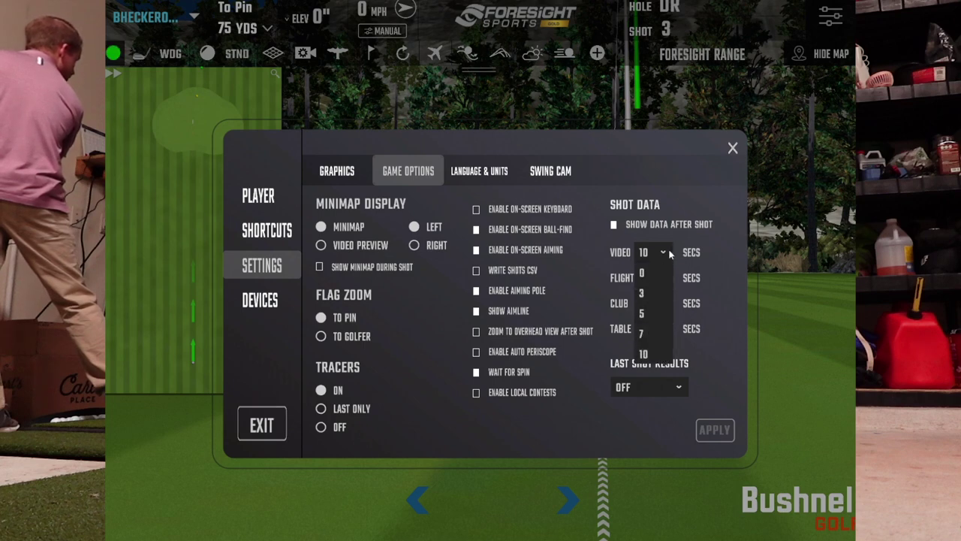
pyautogui.click(666, 252)
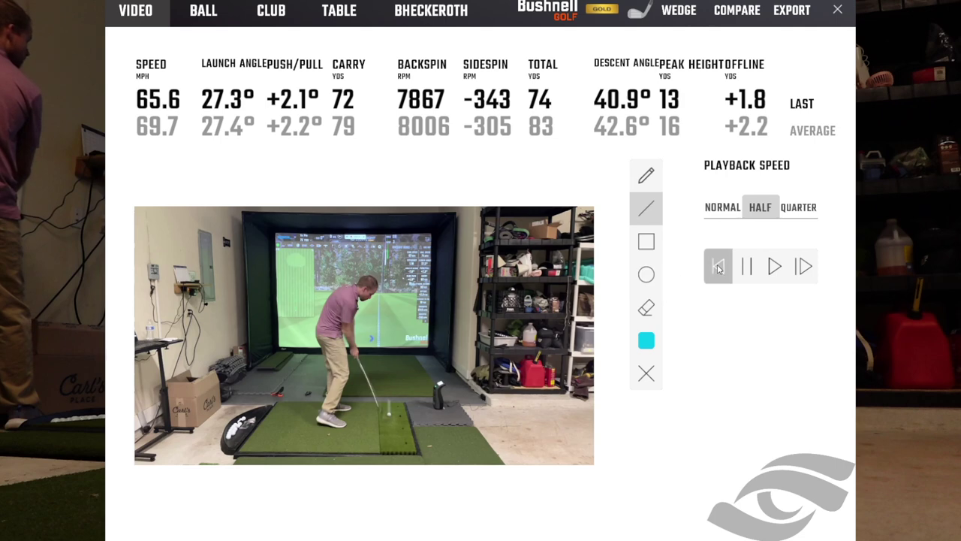
# Rewind and pause the swing video at address, and draw a vertical reference line just behind the golfer
pyautogui.click(718, 268)
pyautogui.click(747, 267)
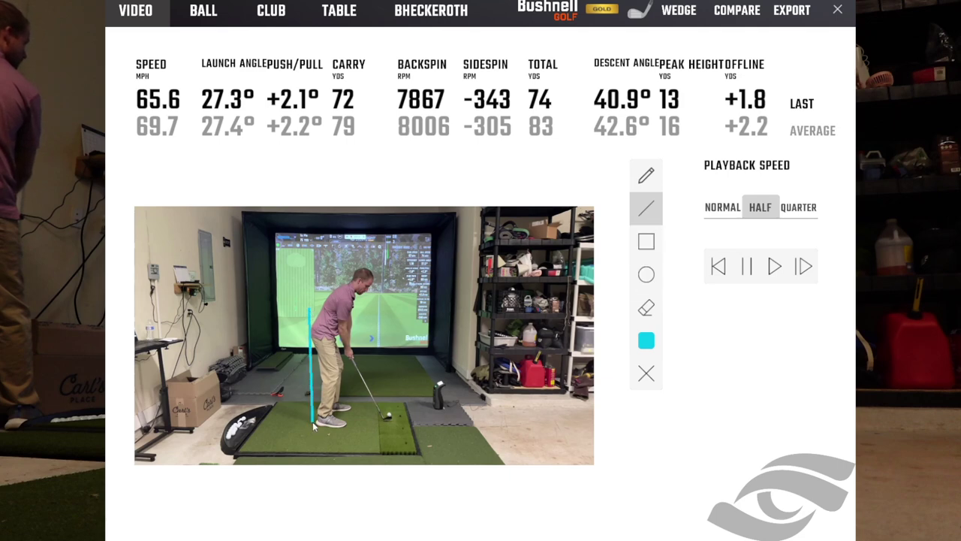
# Play the swing video at quarter speed and advance it to the top of the backswing
pyautogui.click(800, 214)
pyautogui.click(776, 269)
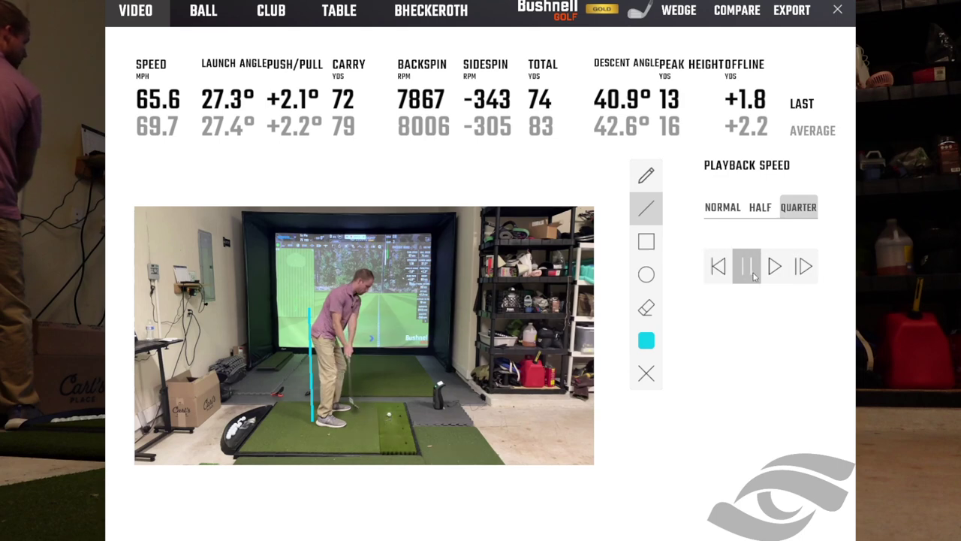
pyautogui.click(804, 273)
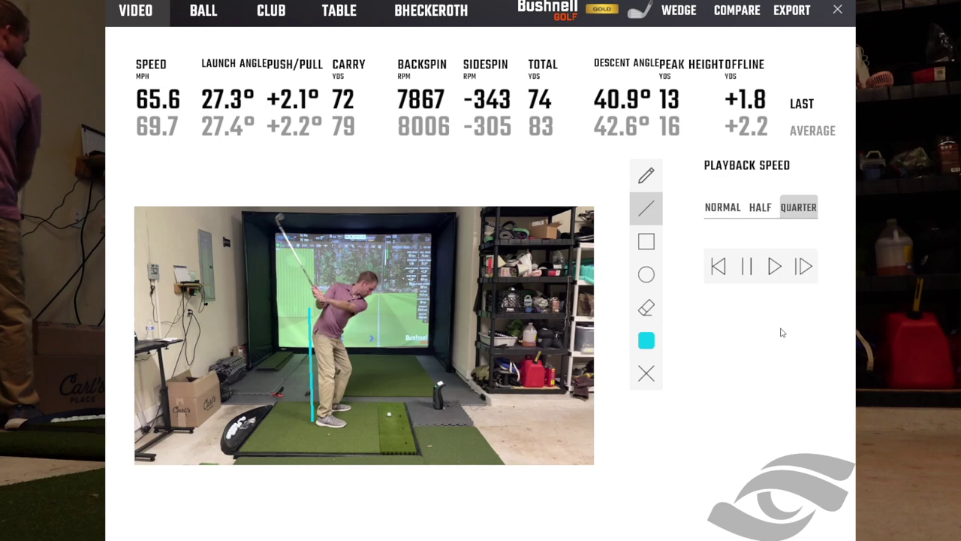
# Close the swing video analysis and locate the driver_install.bat instruction on E2ESOFT's "Multiple instances of iVCam" web page
pyautogui.click(837, 10)
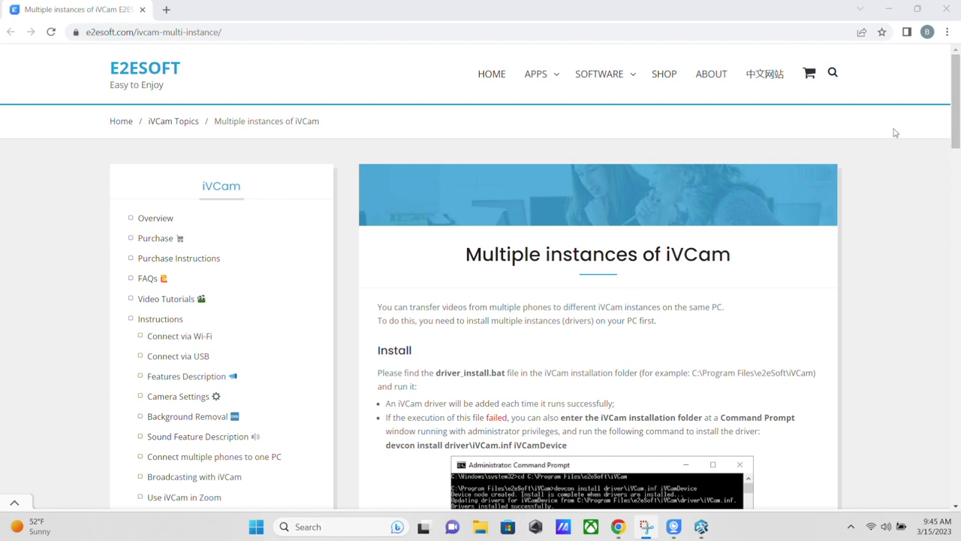
pyautogui.scroll(-2, 955, 109)
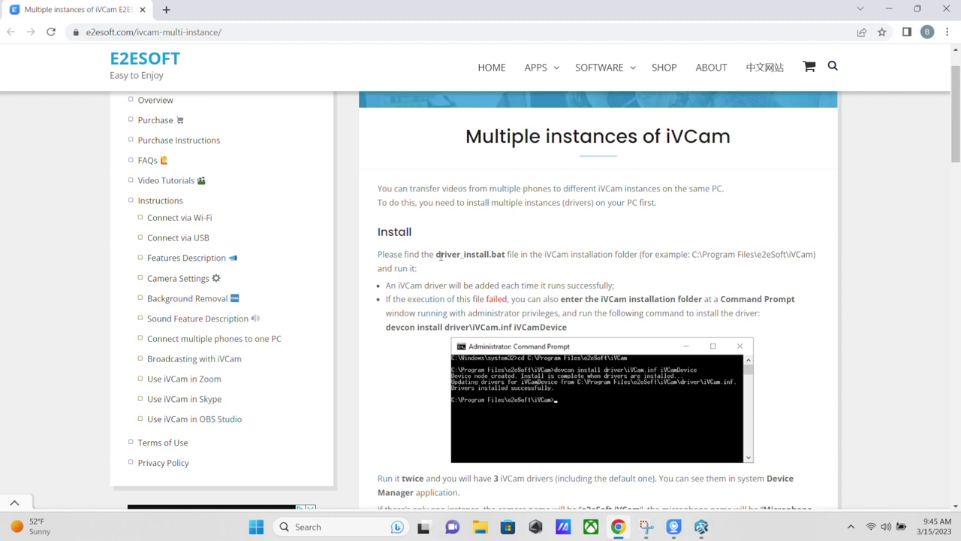
pyautogui.moveTo(435, 254); pyautogui.dragTo(508, 253)
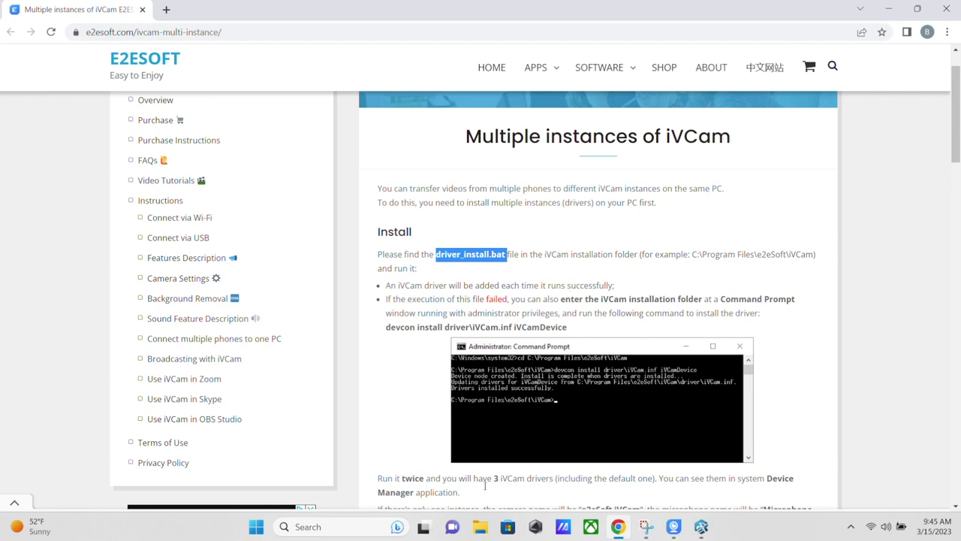
# In File Explorer, open the C:\Program Files\e2eSoft\iVCam folder and run the driver_install batch file
pyautogui.click(480, 526)
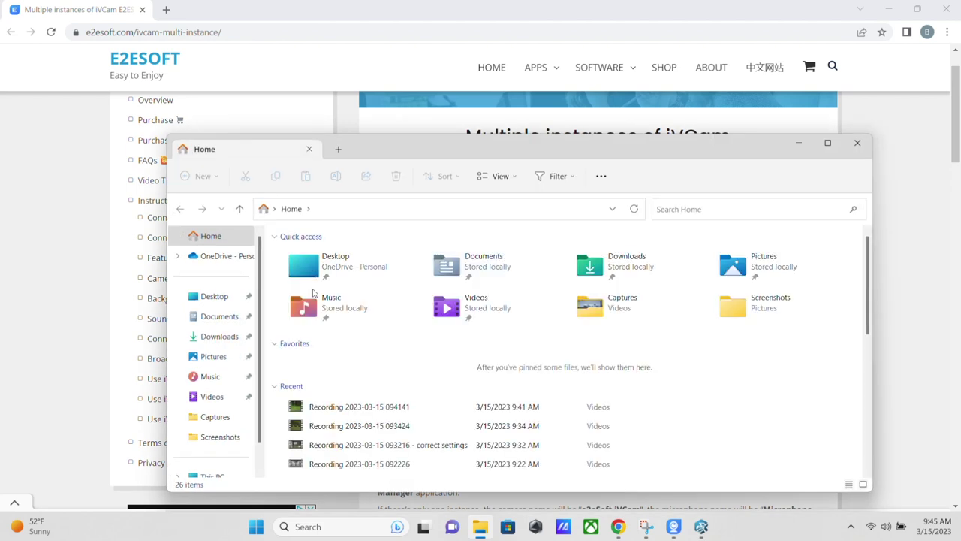
pyautogui.scroll(-1, 256, 275)
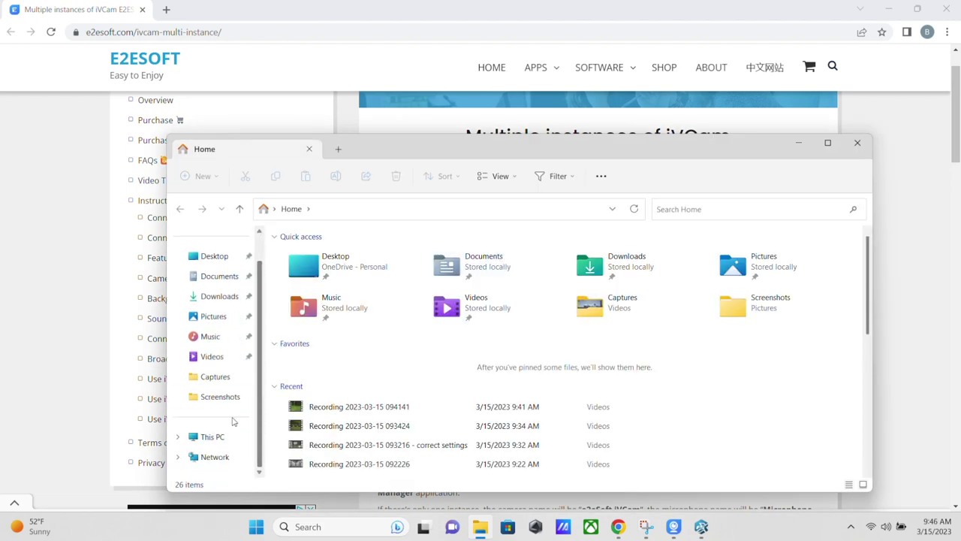
pyautogui.click(213, 437)
pyautogui.doubleClick(307, 268)
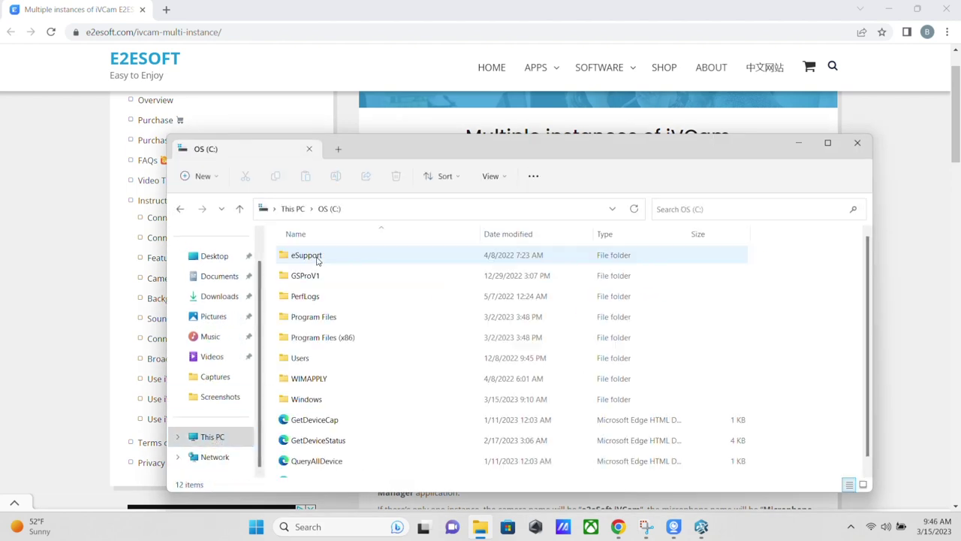
pyautogui.click(320, 319)
pyautogui.doubleClick(321, 318)
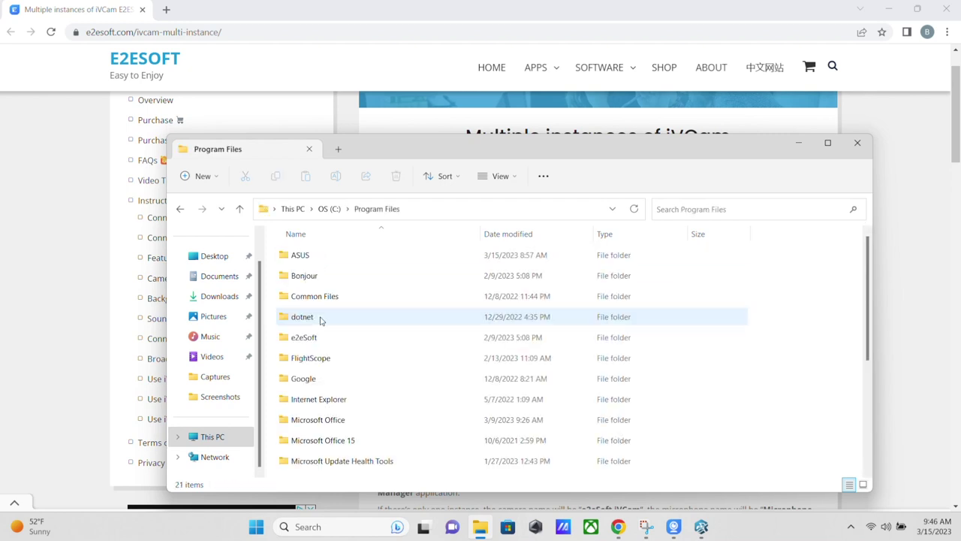
pyautogui.doubleClick(304, 339)
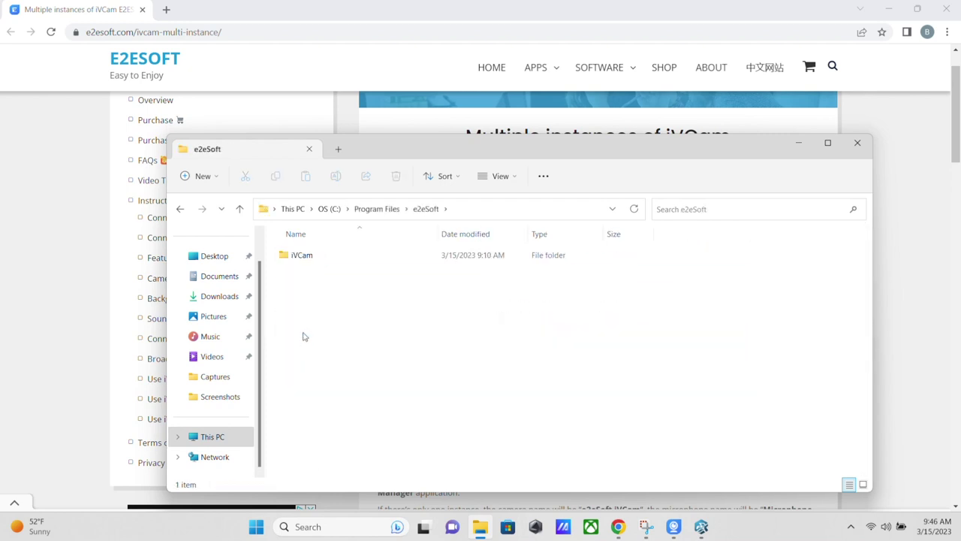
pyautogui.doubleClick(298, 257)
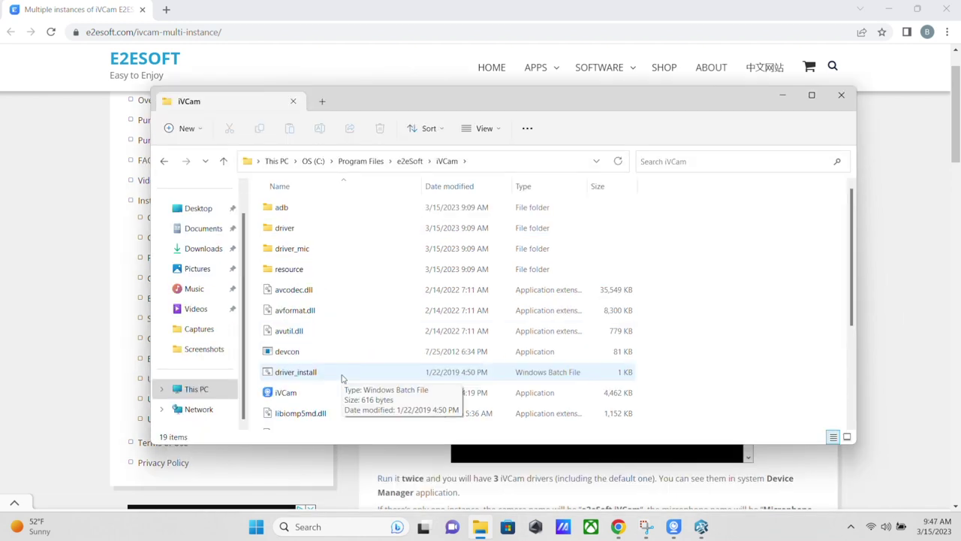
pyautogui.click(304, 375)
pyautogui.doubleClick(305, 376)
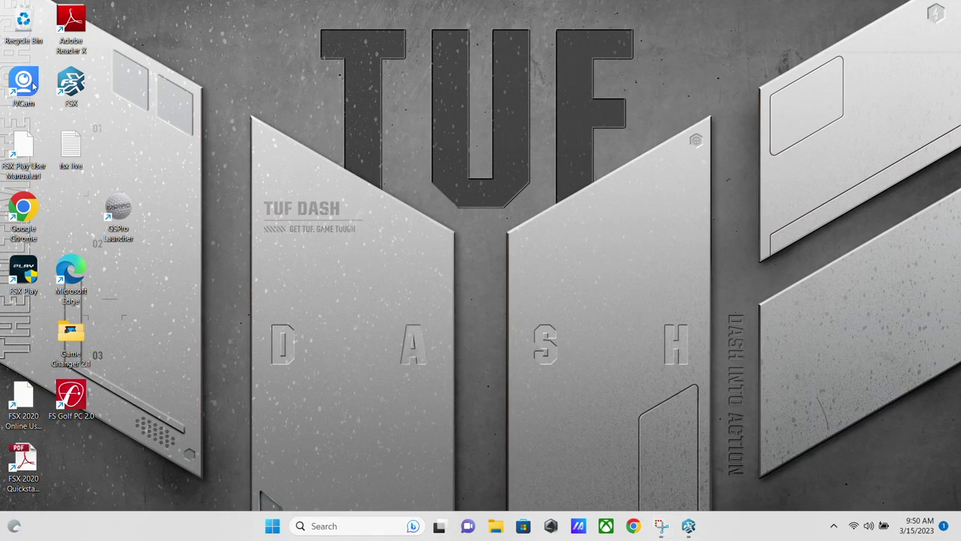
# Launch two iVCam instances from the desktop and reposition each camera window so it fits on the screen
pyautogui.doubleClick(24, 84)
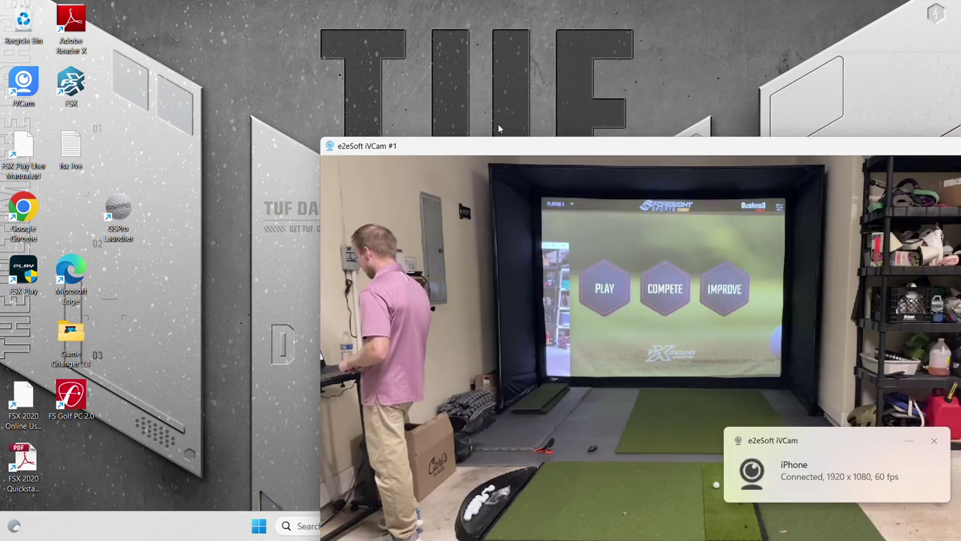
pyautogui.moveTo(504, 145); pyautogui.dragTo(371, 55)
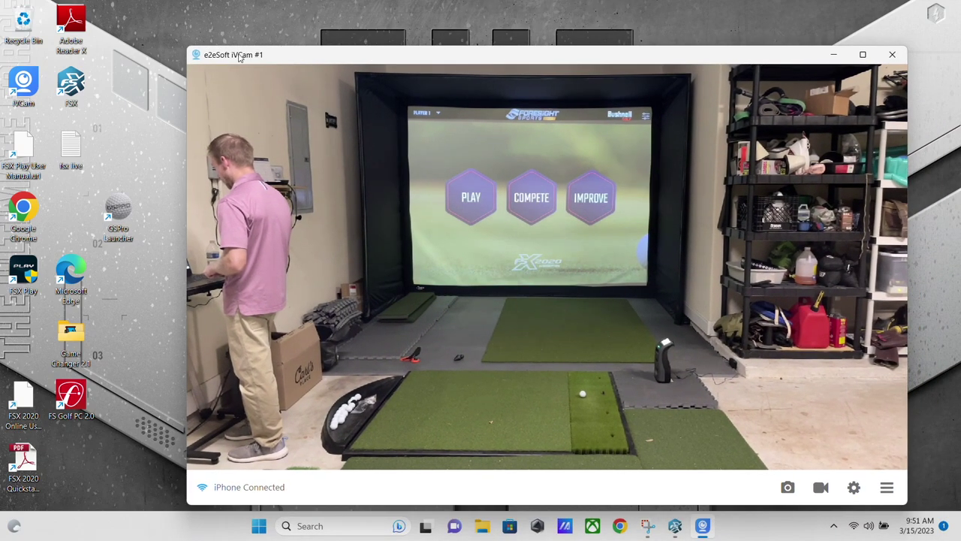
pyautogui.click(30, 88)
pyautogui.doubleClick(30, 88)
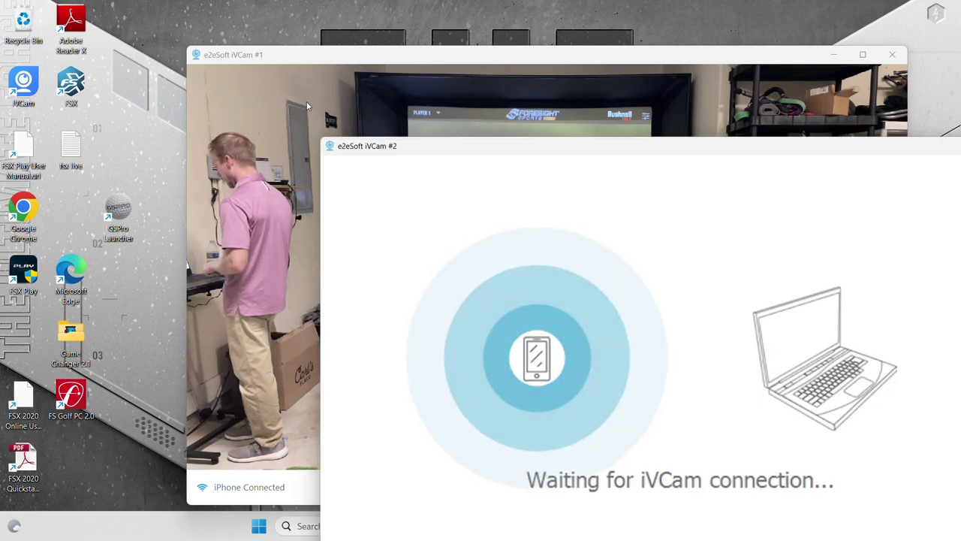
pyautogui.moveTo(447, 166); pyautogui.dragTo(303, 68)
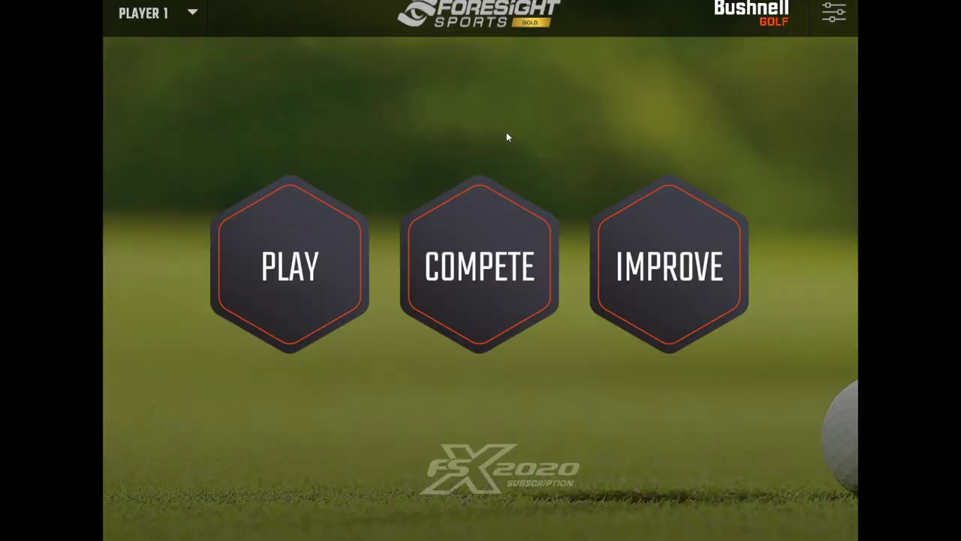
# In the FSX 2020 swing cam settings, compare the two e2eSoft iVCam sources and assign the first one listed to Camera 1
pyautogui.click(834, 12)
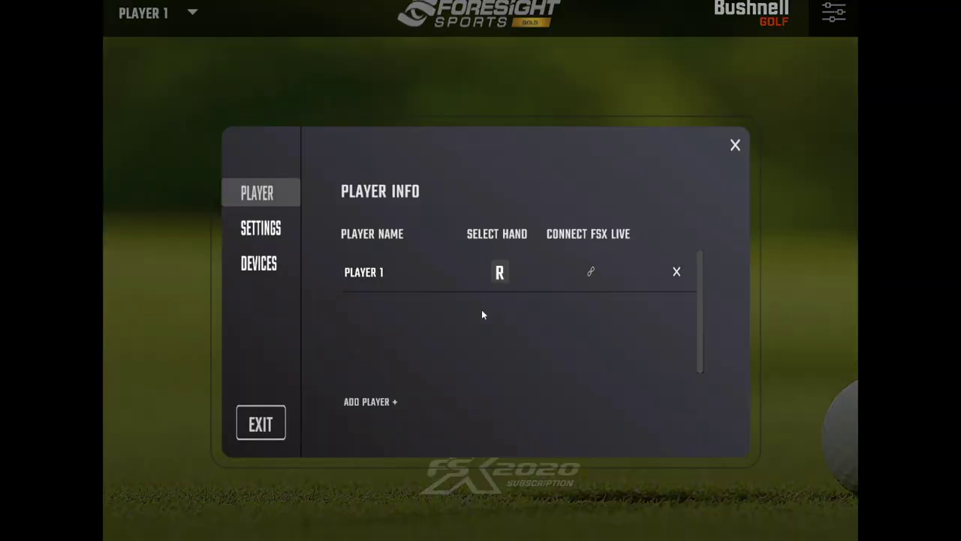
pyautogui.click(261, 228)
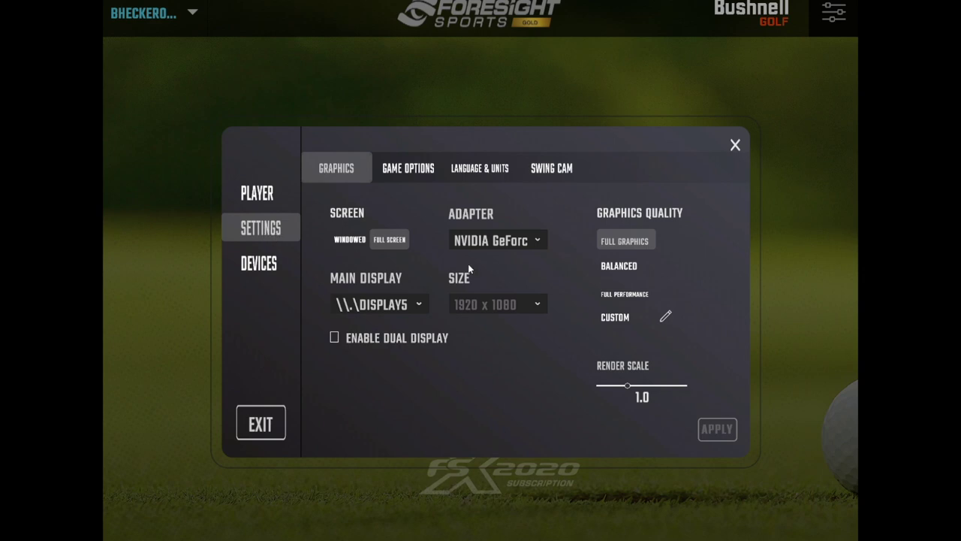
pyautogui.click(551, 169)
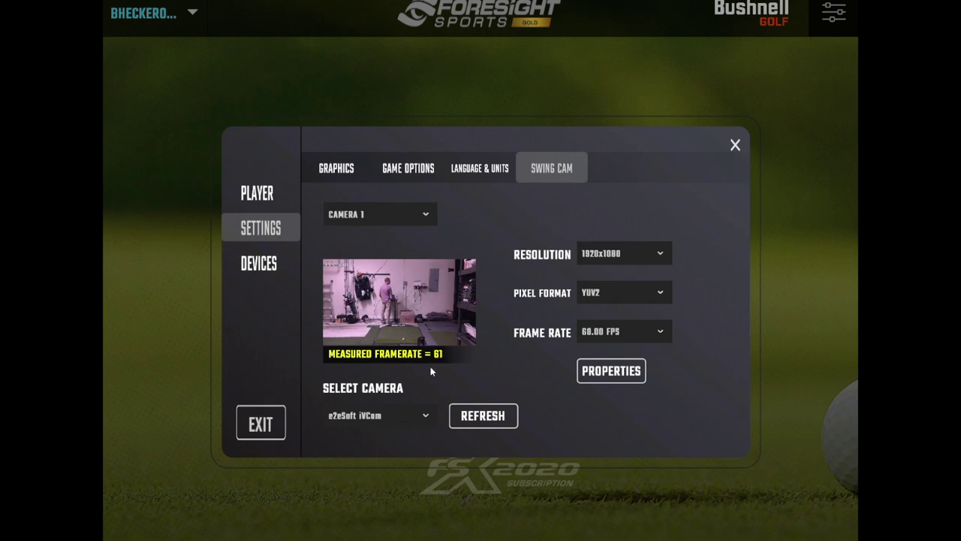
pyautogui.click(426, 417)
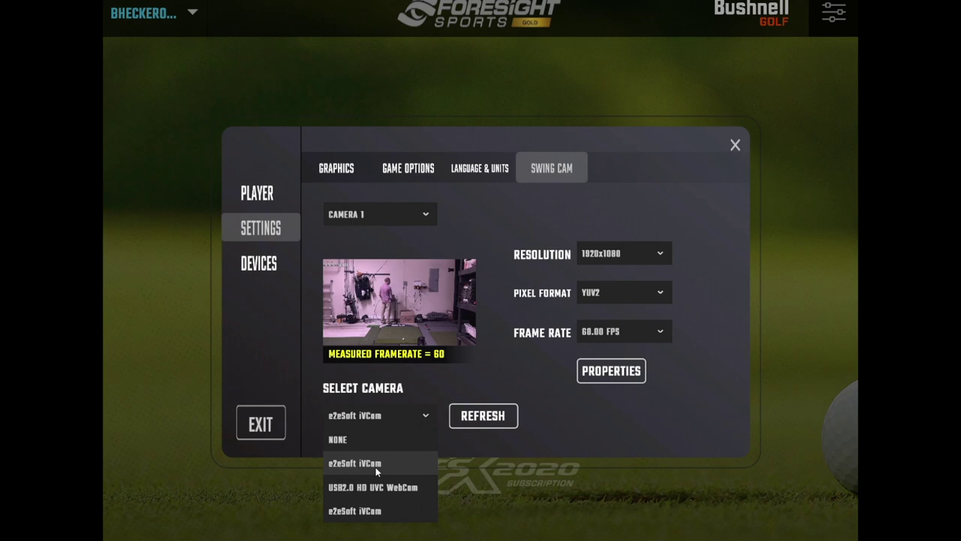
pyautogui.click(380, 515)
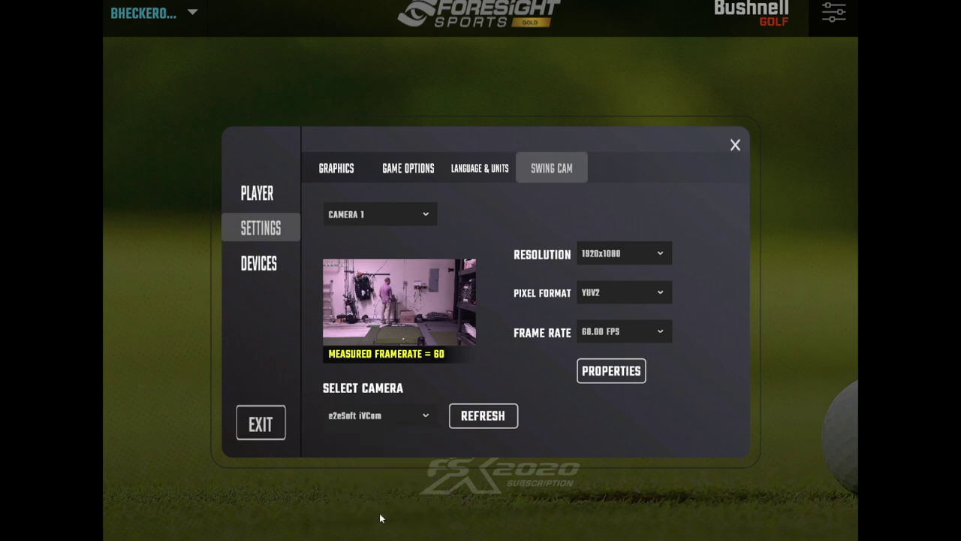
pyautogui.click(427, 416)
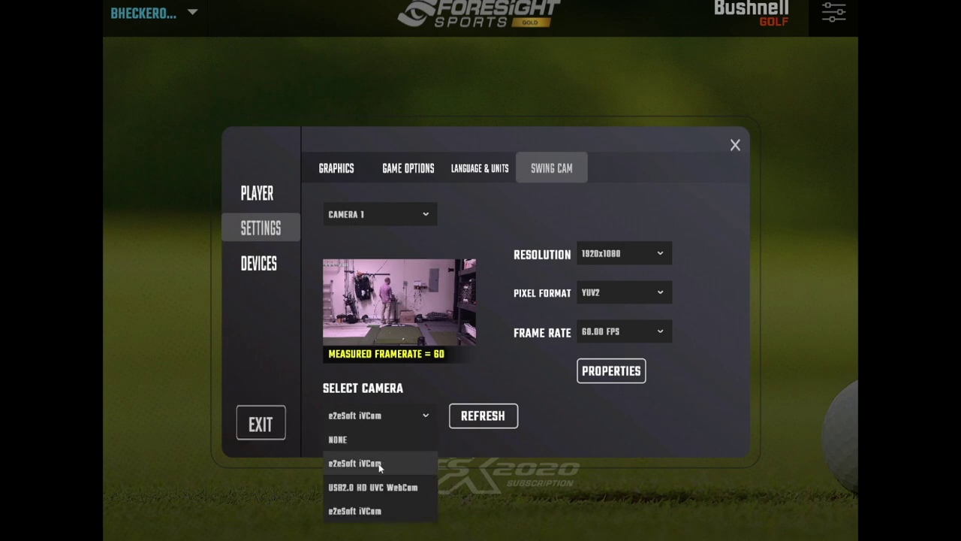
pyautogui.click(379, 464)
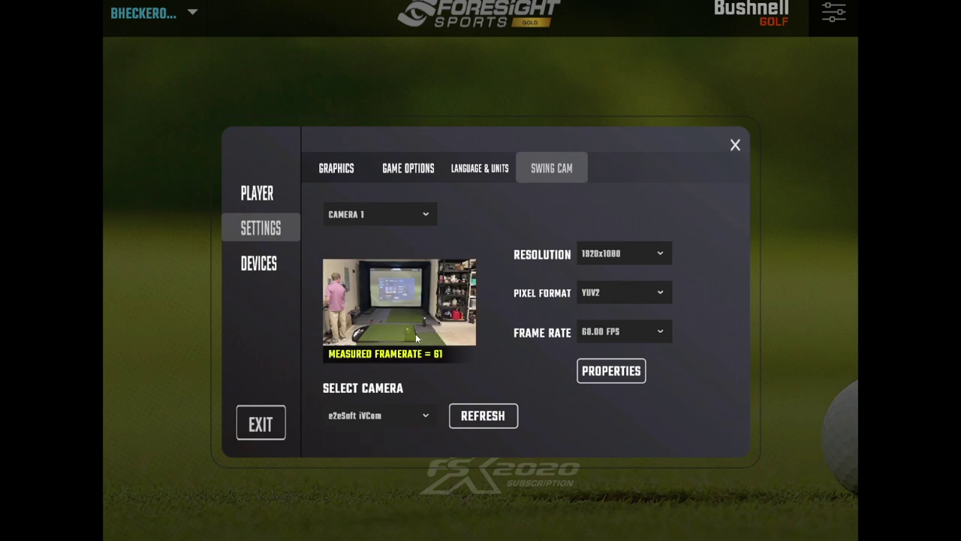
# Assign the remaining e2eSoft iVCam source to Camera 2 in the swing cam settings, and close the settings
pyautogui.click(419, 216)
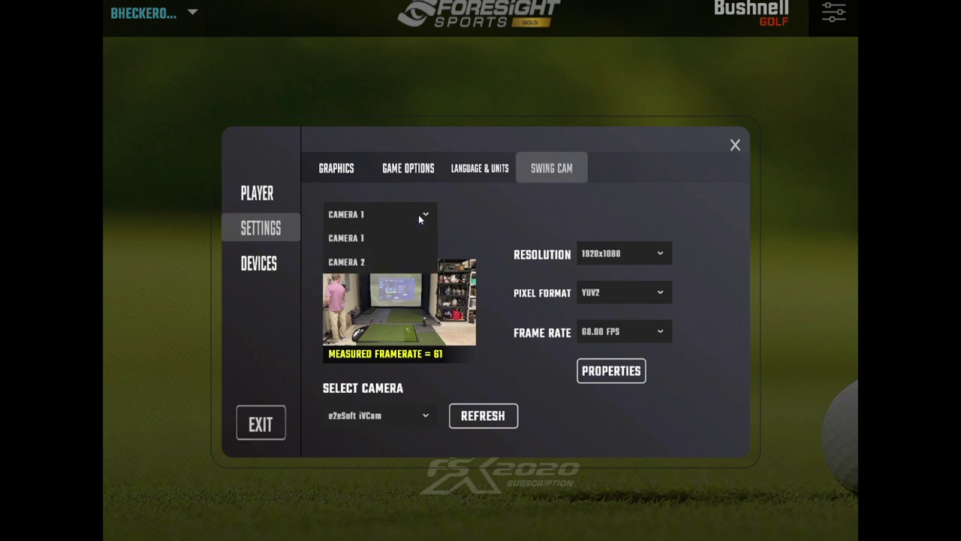
pyautogui.click(372, 262)
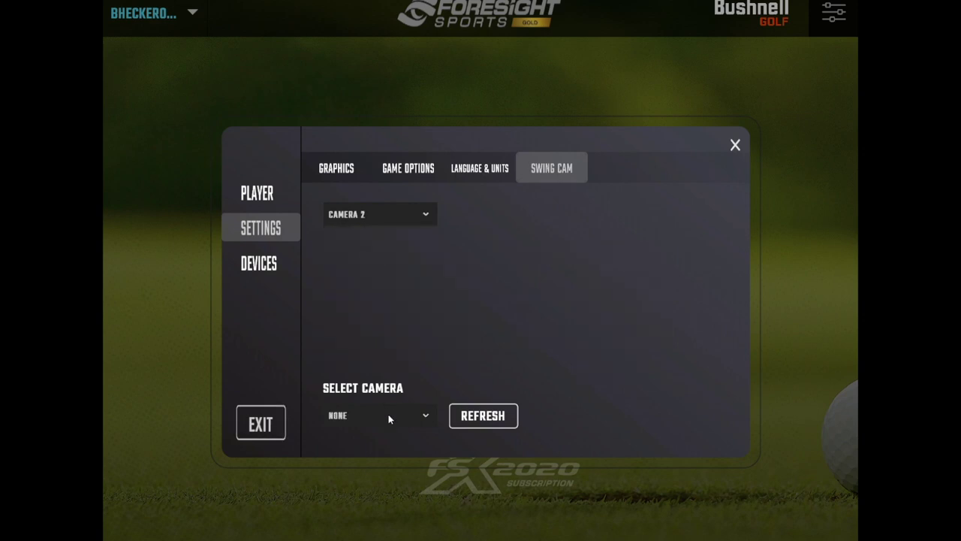
pyautogui.click(427, 418)
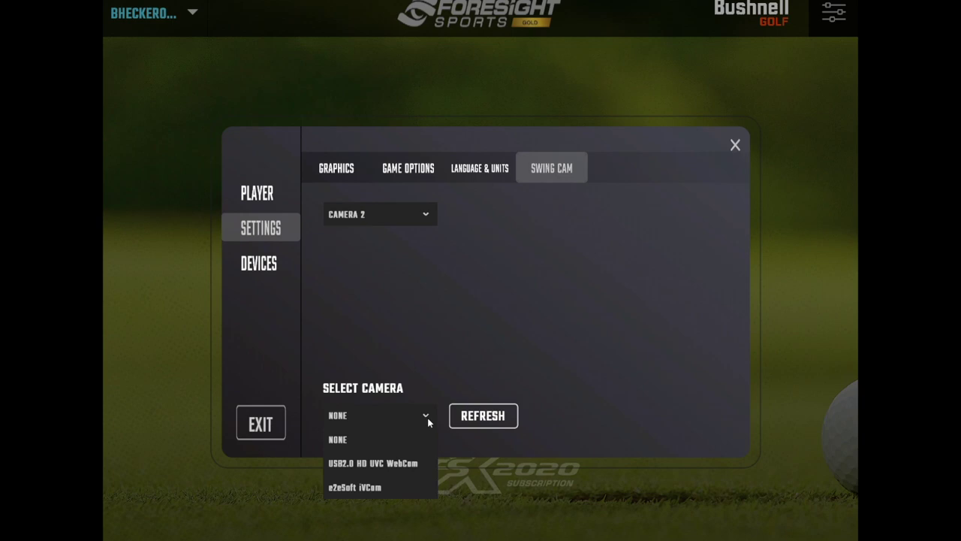
pyautogui.click(394, 488)
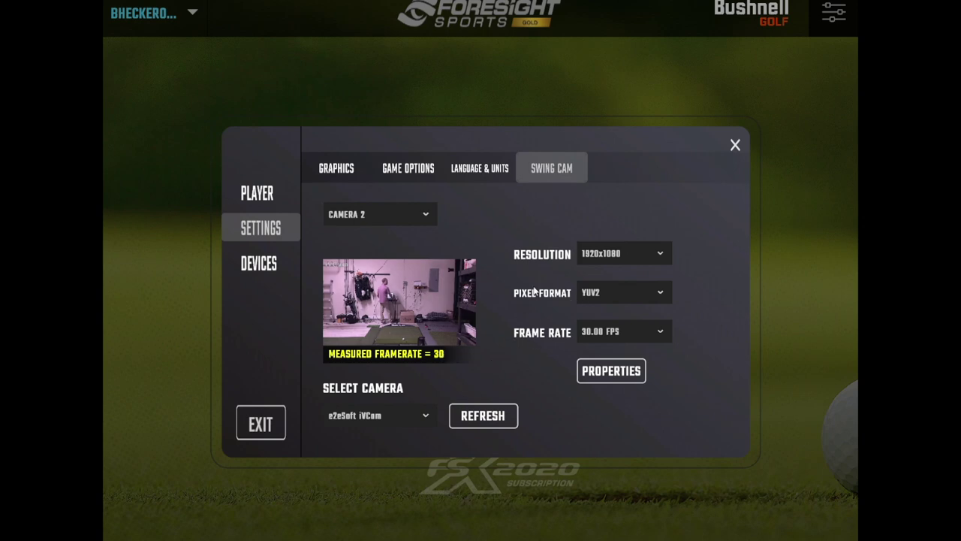
pyautogui.click(733, 145)
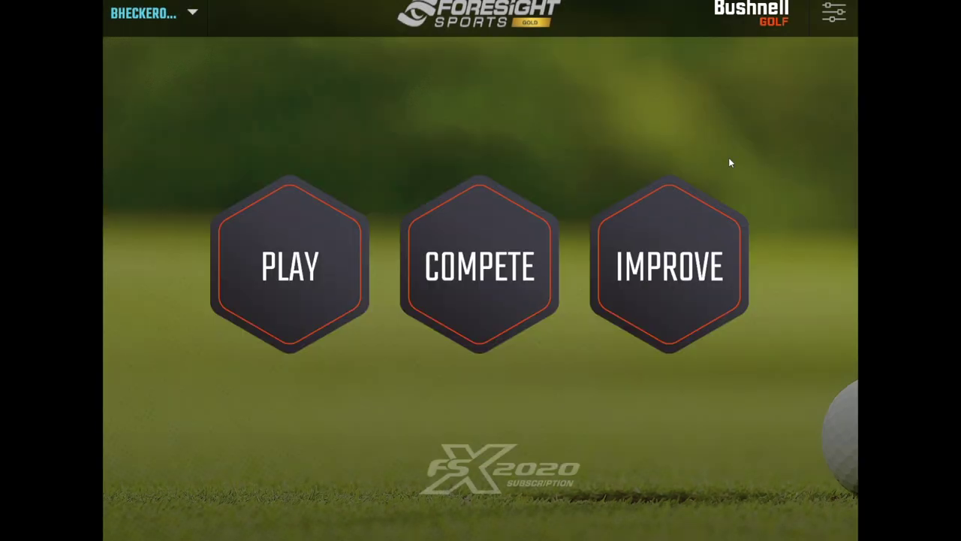
# Start an Improve practice session with the conditions as shown
pyautogui.click(712, 259)
pyautogui.click(701, 246)
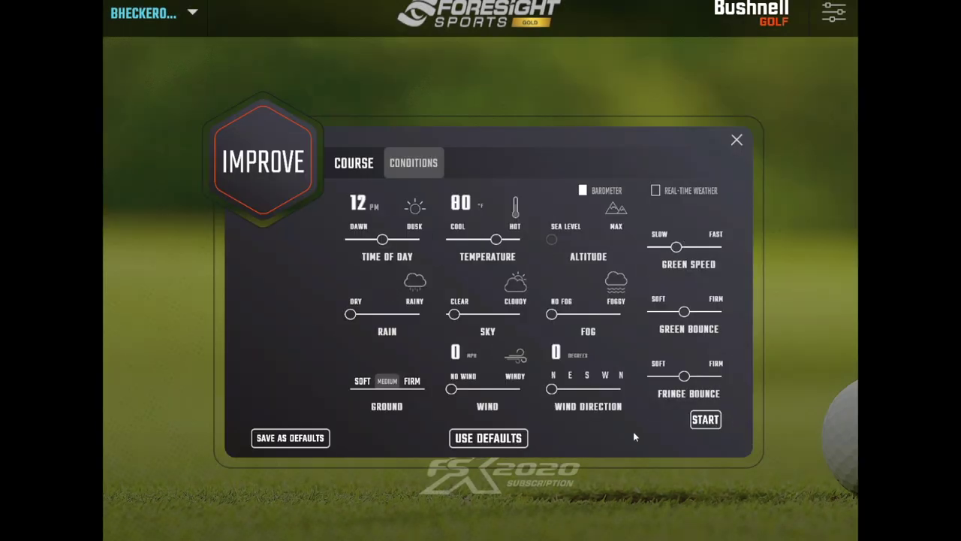
pyautogui.click(705, 419)
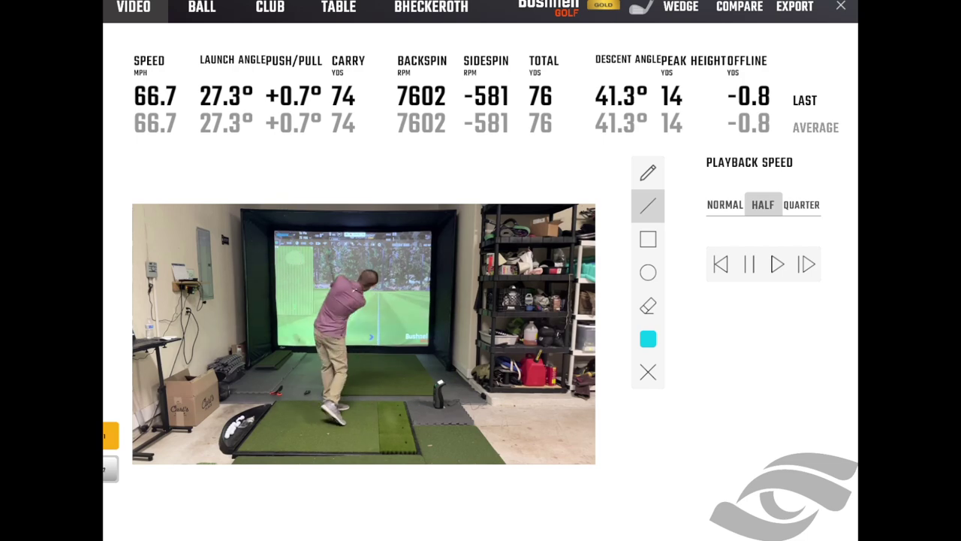
# Replay the recorded swing from Camera 1, and switch to Camera 2 to play the same swing from that angle
pyautogui.click(756, 263)
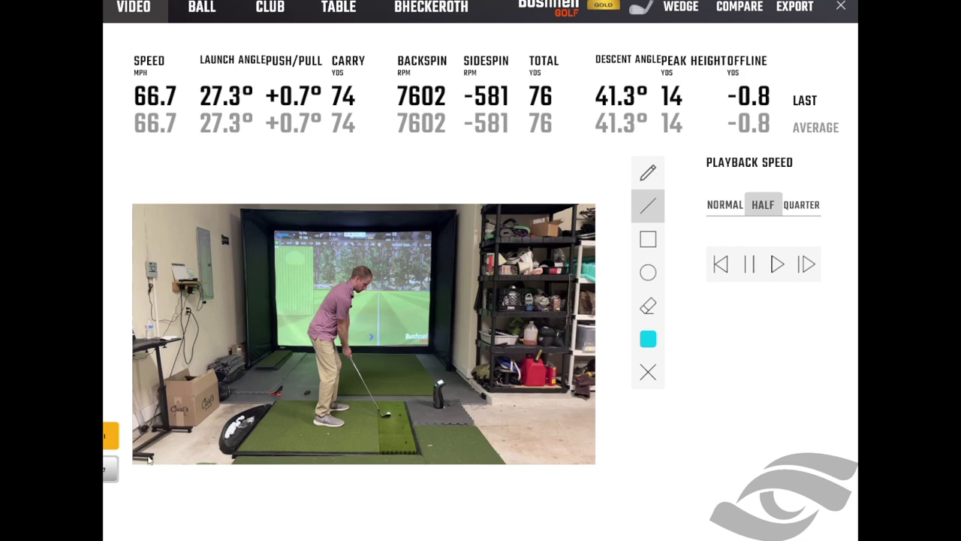
pyautogui.click(111, 469)
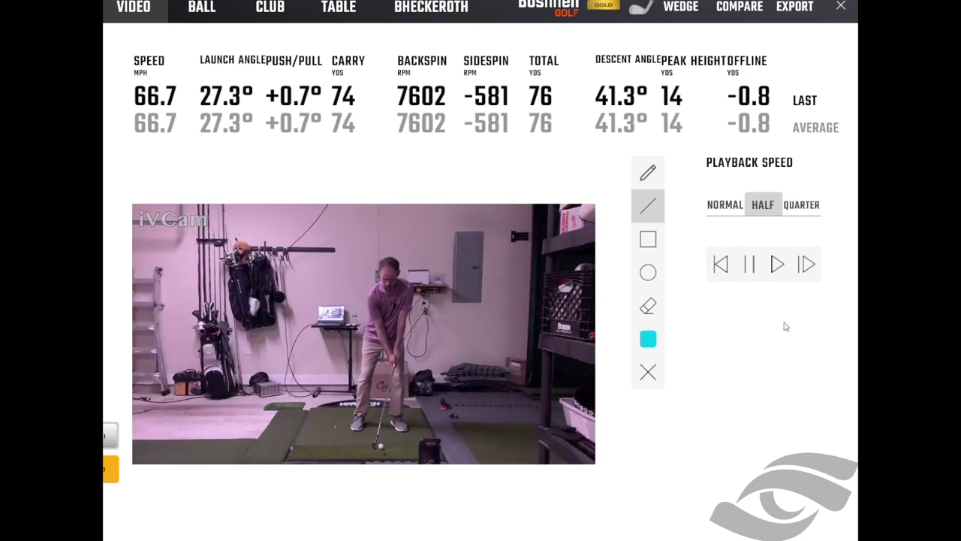
pyautogui.click(777, 264)
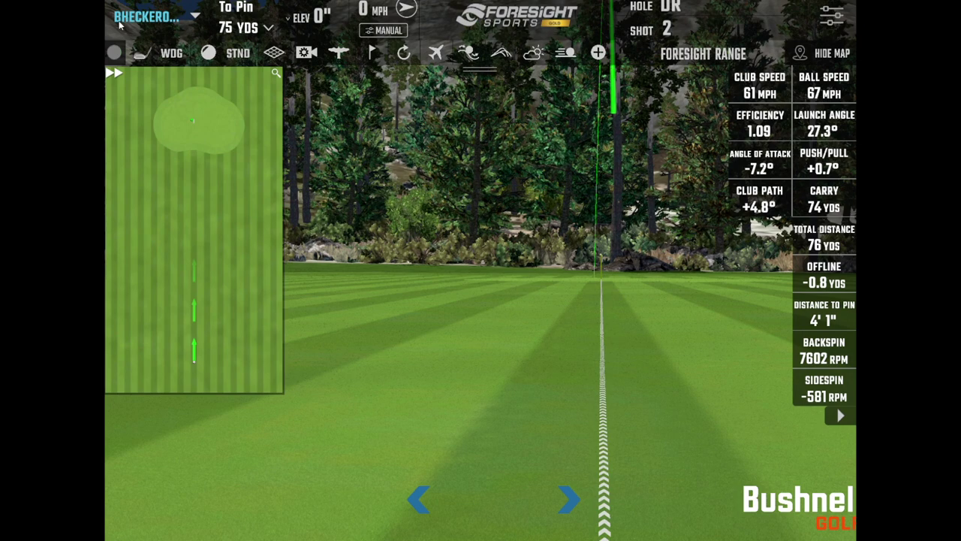
# Quit the range session to the main menu and save the swing videos
pyautogui.click(825, 22)
pyautogui.click(268, 426)
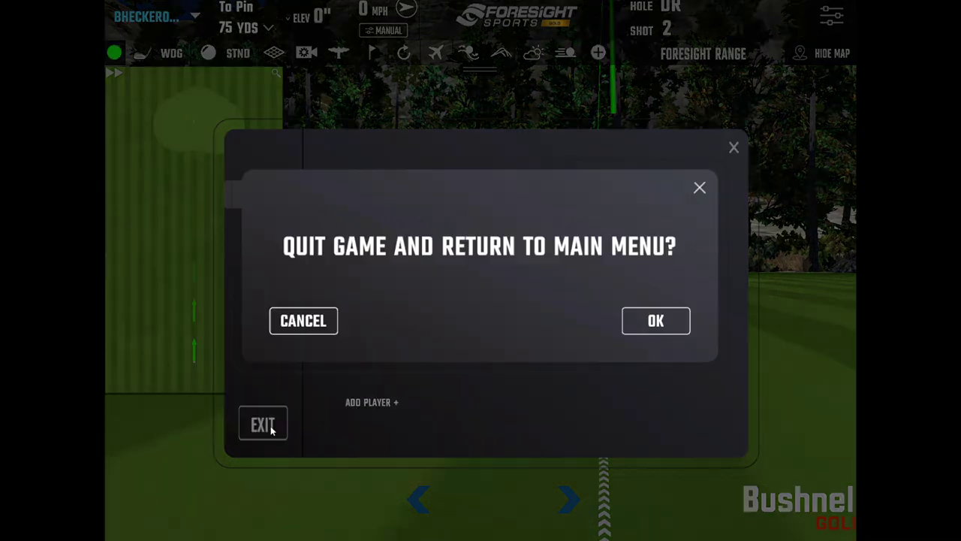
pyautogui.click(656, 320)
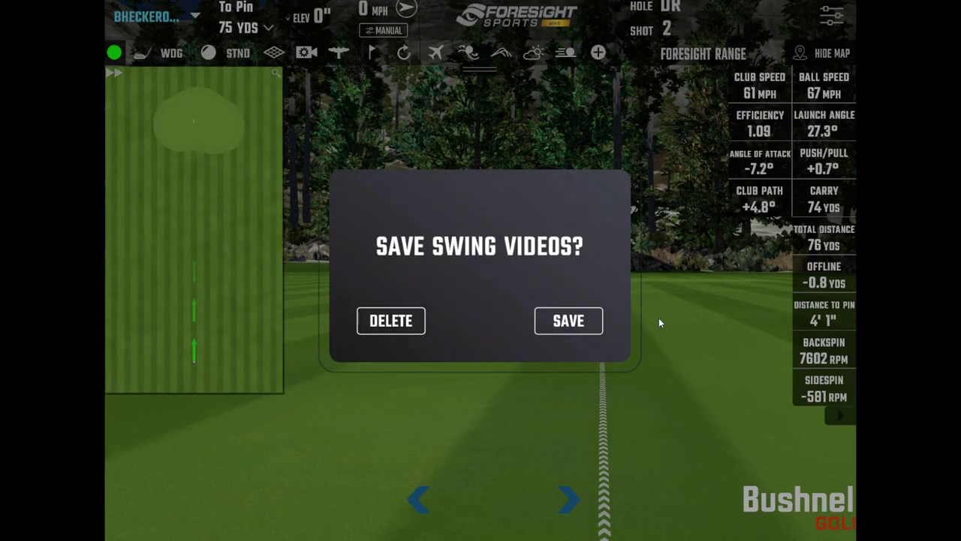
pyautogui.click(560, 331)
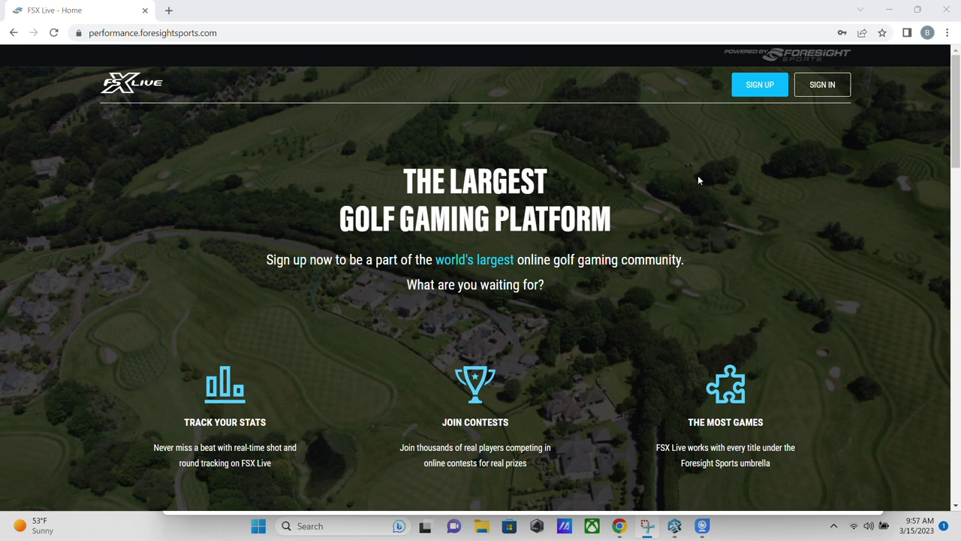
# Sign in to the FSX Live website in the browser
pyautogui.click(825, 85)
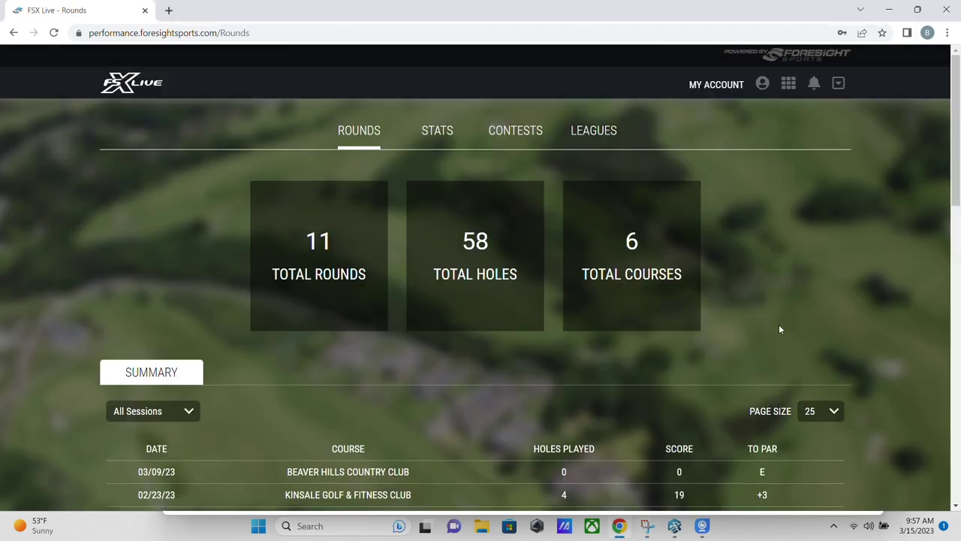
# Open the most recent 03/15/23 practice session, the one with one shot, from the stats summary
pyautogui.click(449, 133)
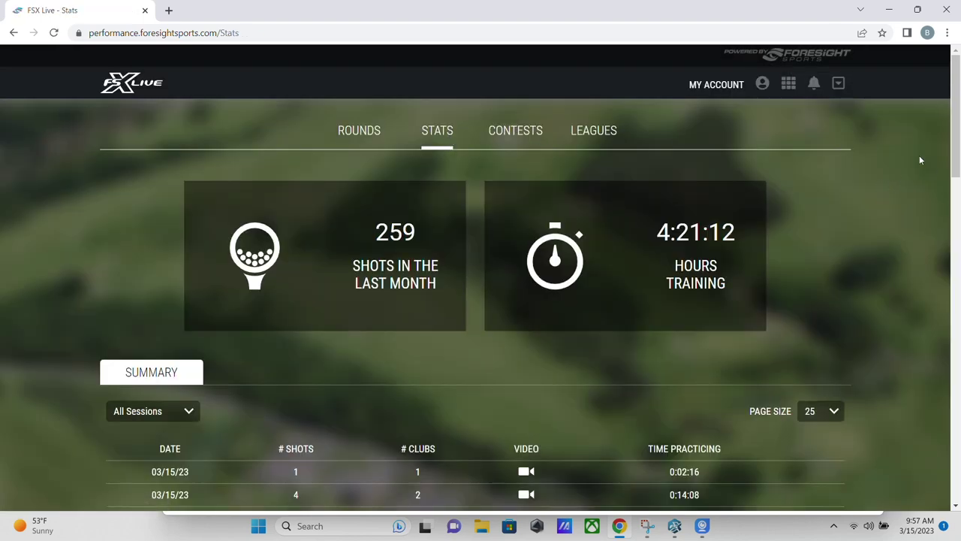
pyautogui.moveTo(955, 131); pyautogui.dragTo(953, 180)
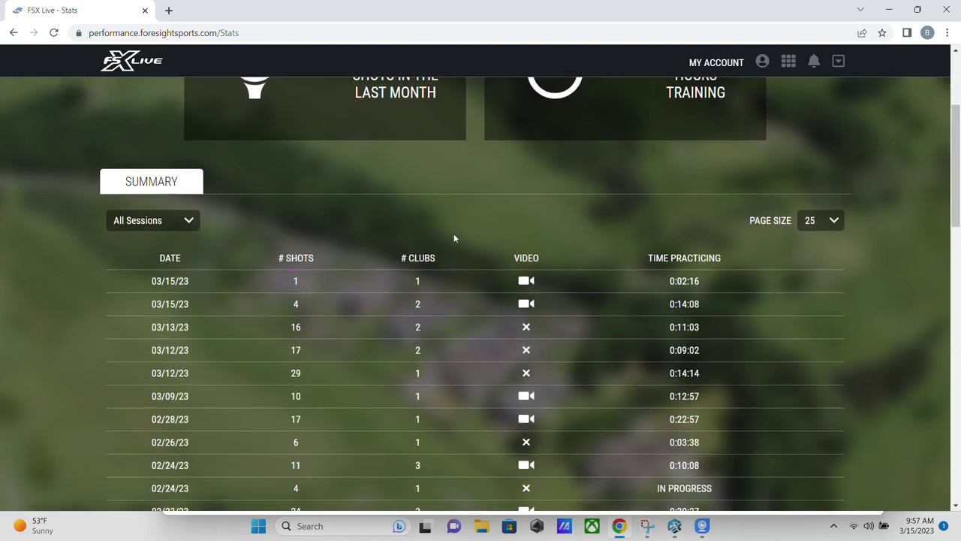
pyautogui.moveTo(335, 281)
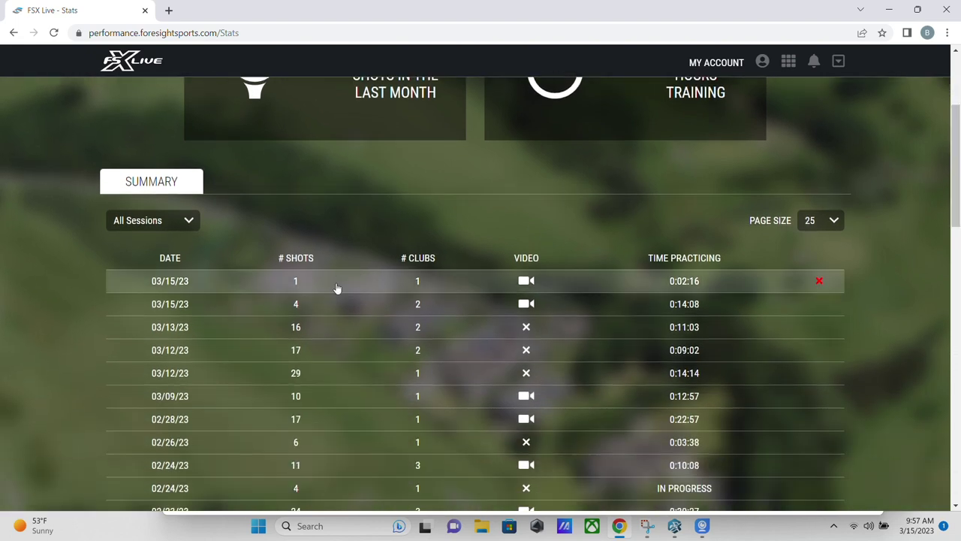
pyautogui.click(326, 281)
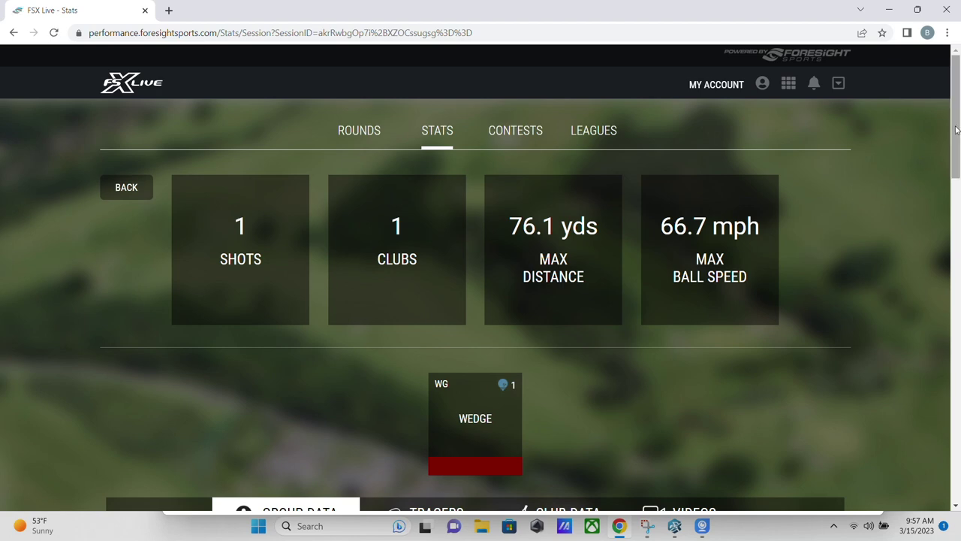
# Review the session's group data chart, shot tracers and club data
pyautogui.moveTo(946, 133); pyautogui.dragTo(939, 240)
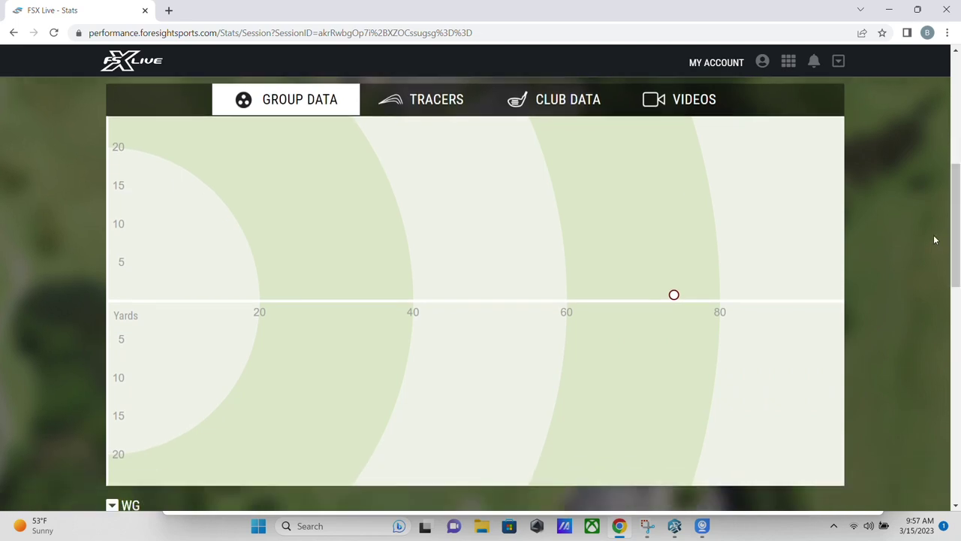
pyautogui.click(443, 107)
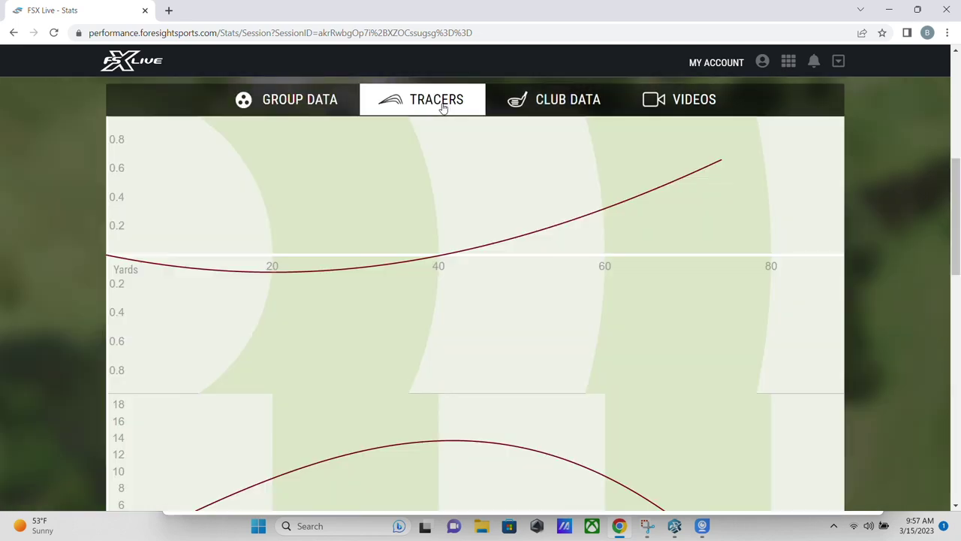
pyautogui.click(566, 100)
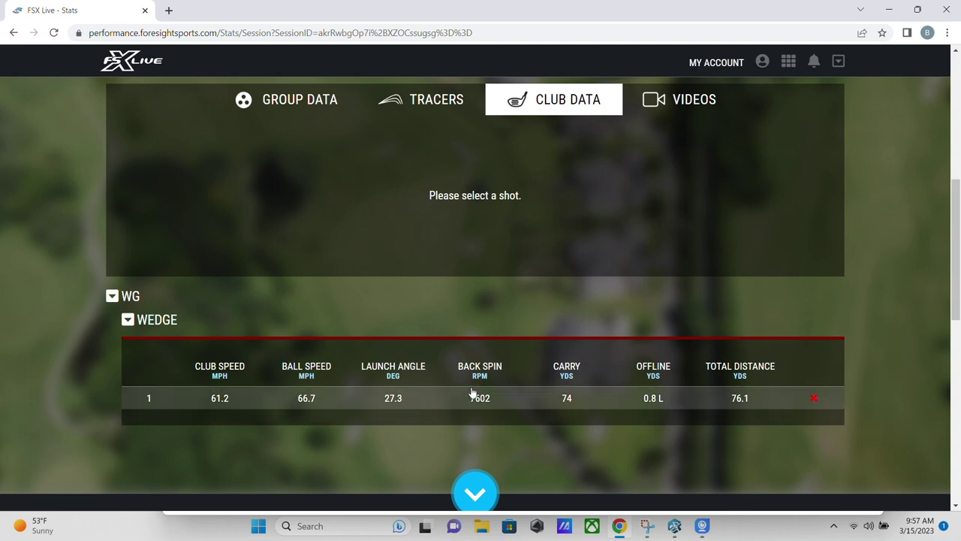
# Show the session's saved videos and play the second Shot 1 swing video
pyautogui.click(659, 98)
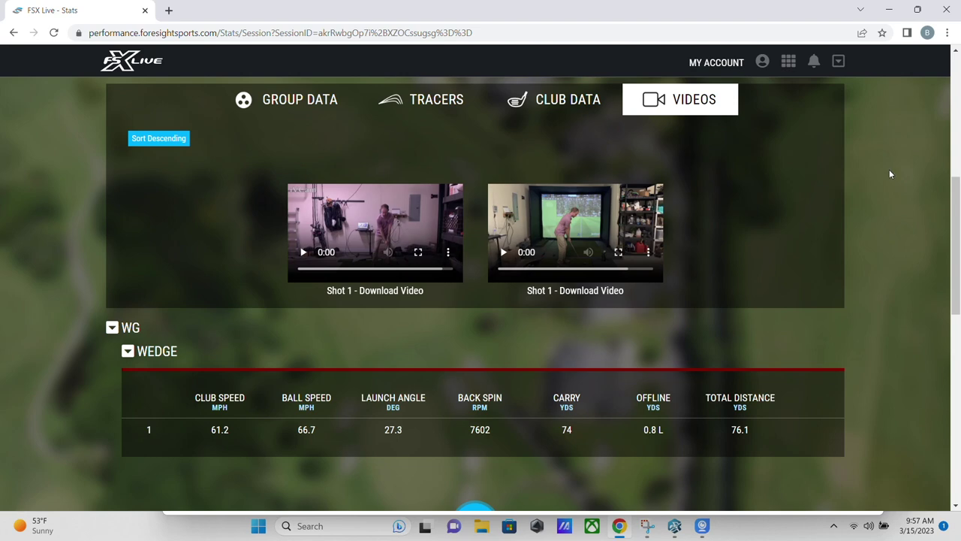
pyautogui.scroll(-1, 953, 195)
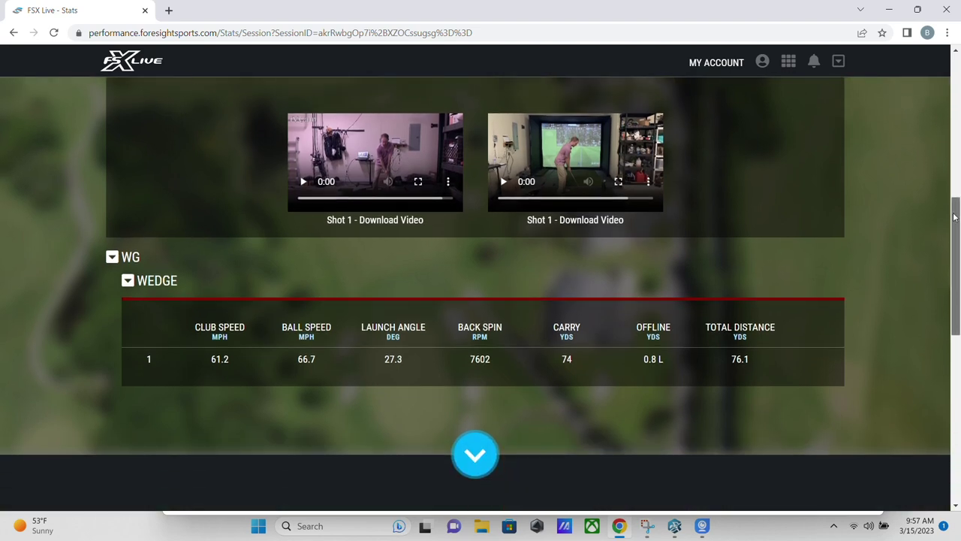
pyautogui.click(504, 181)
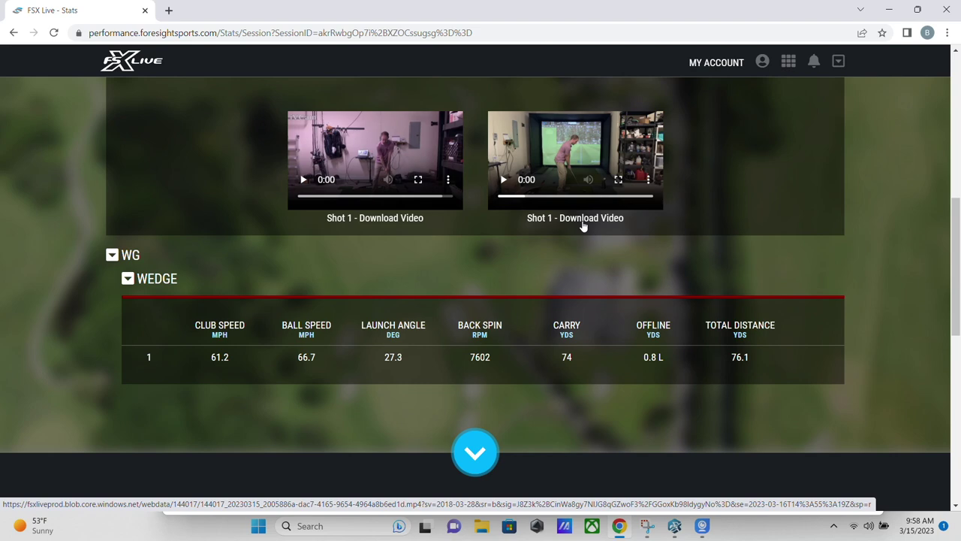
# Select shot 1 in the wedge table and examine its detailed ball and club data
pyautogui.click(358, 358)
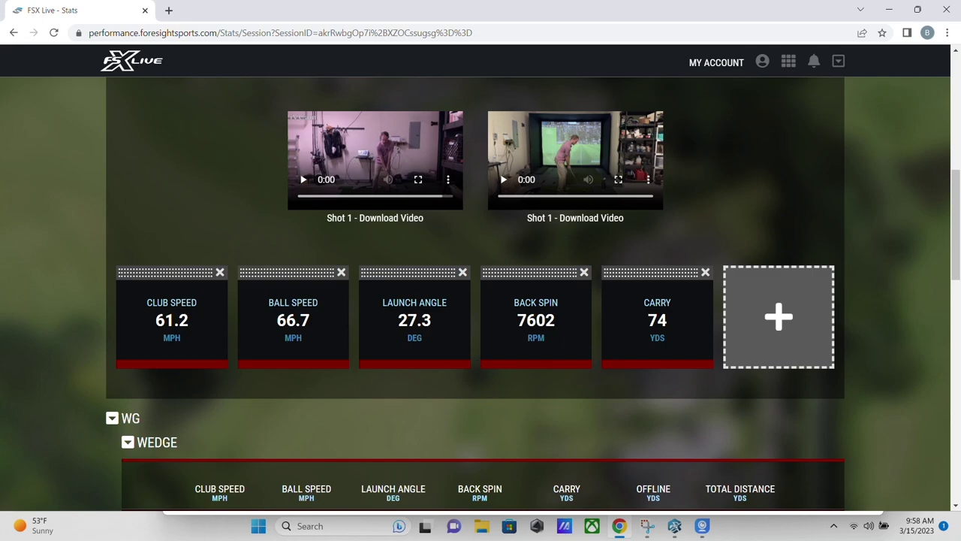
pyautogui.moveTo(954, 241)
pyautogui.mouseDown()
pyautogui.moveTo(952, 202)
pyautogui.moveTo(945, 256)
pyautogui.mouseUp()
pyautogui.scroll(-3, 414, 323)
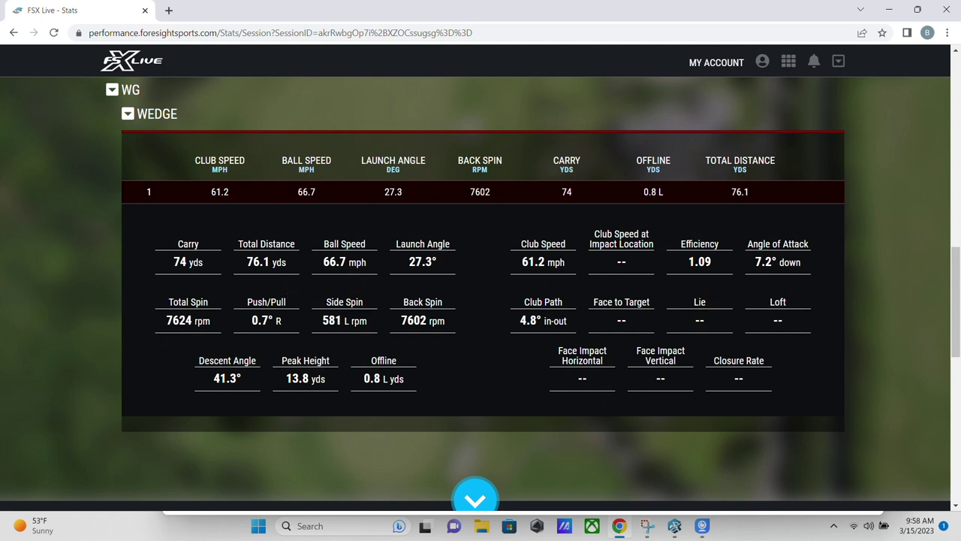
pyautogui.moveTo(947, 276); pyautogui.dragTo(958, 67)
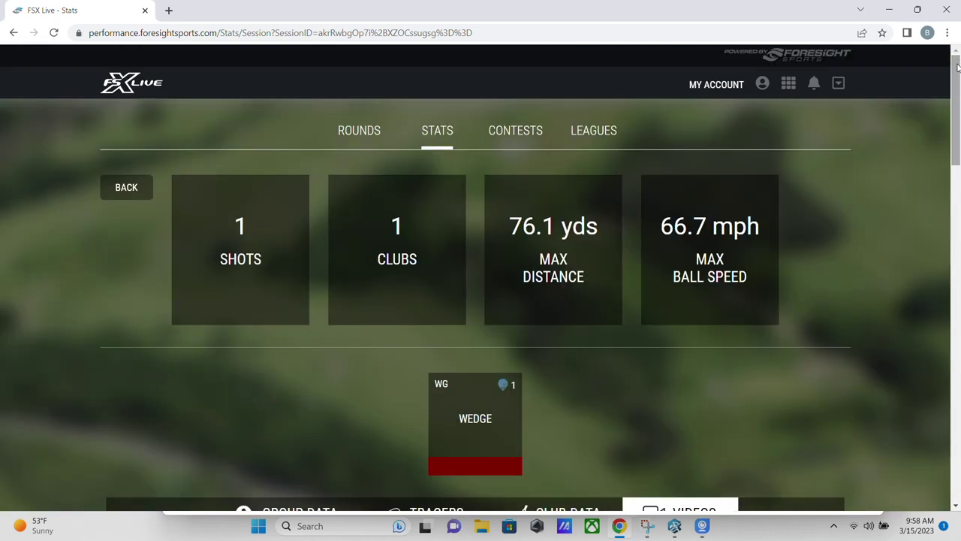